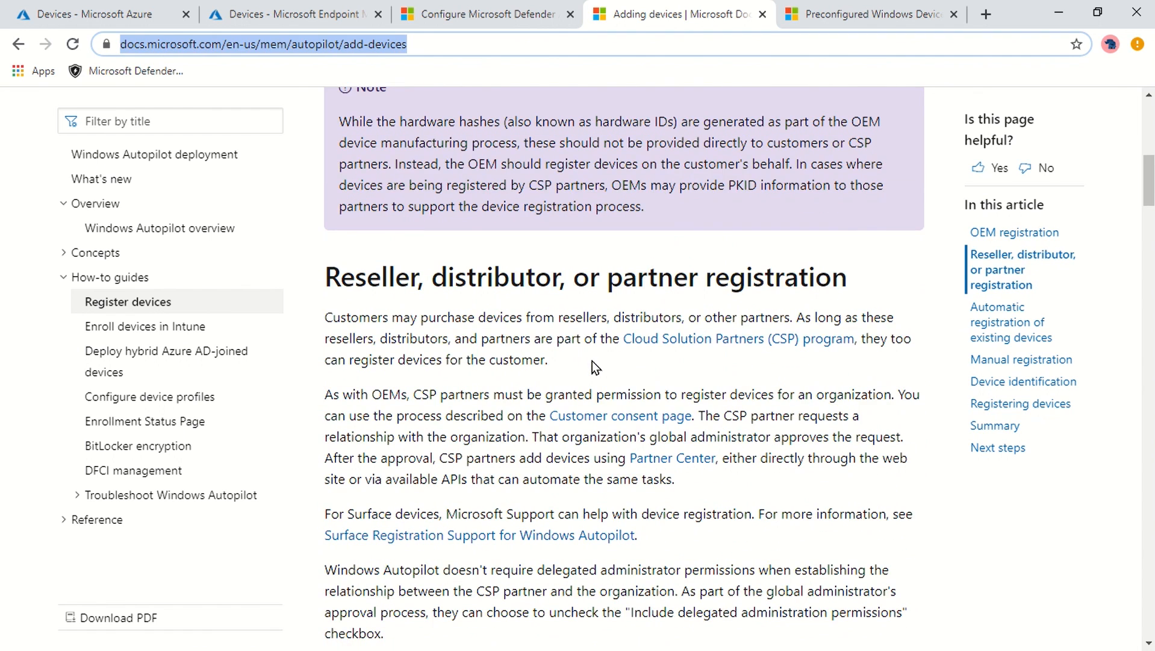
# - Scroll through the reseller, distributor, or partner registration section and the note after it
pyautogui.scroll(-4, 799, 420)
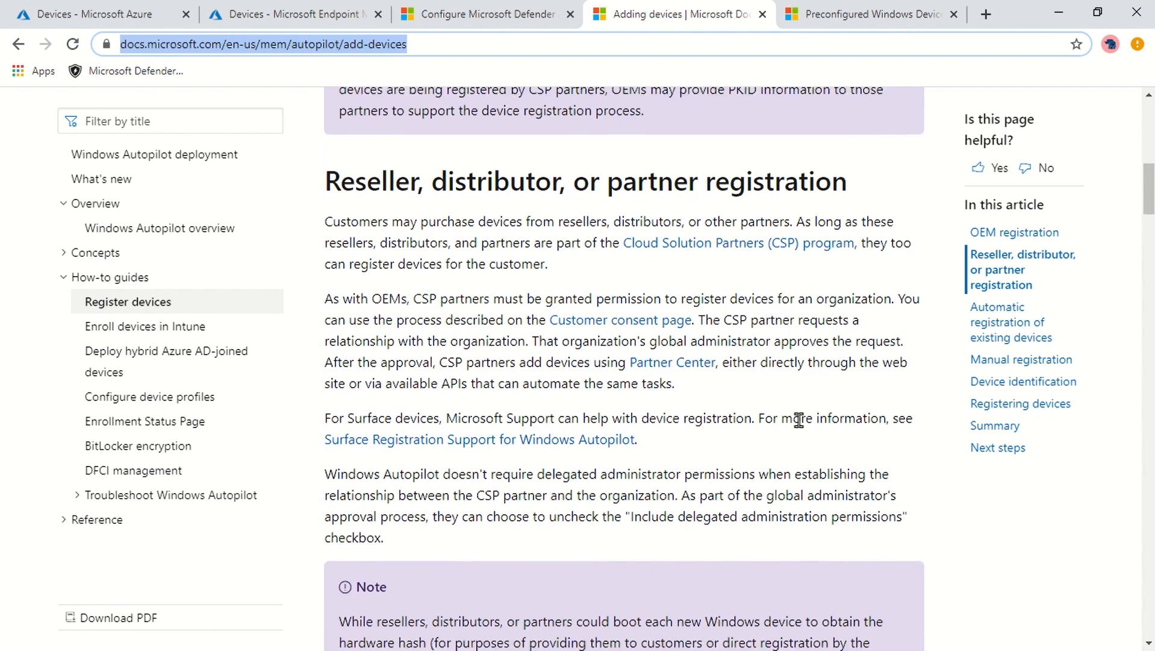
pyautogui.scroll(-2, 799, 420)
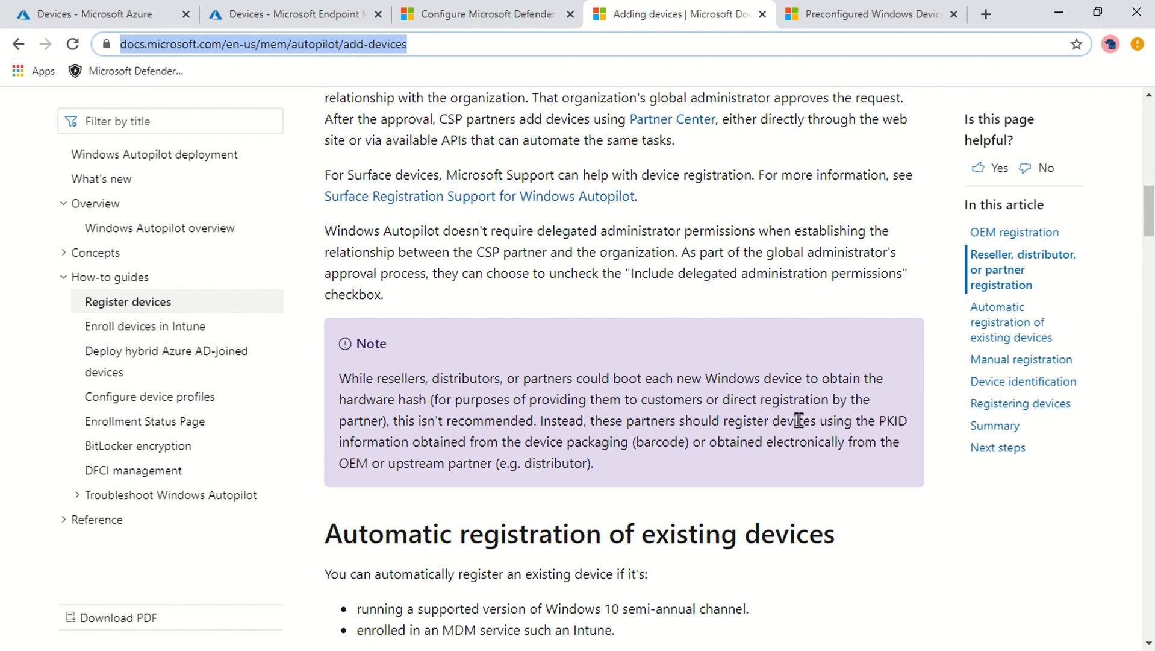
# - Review the participant device resellers and manufacturers on the Preconfigured Windows Devices page
pyautogui.click(835, 14)
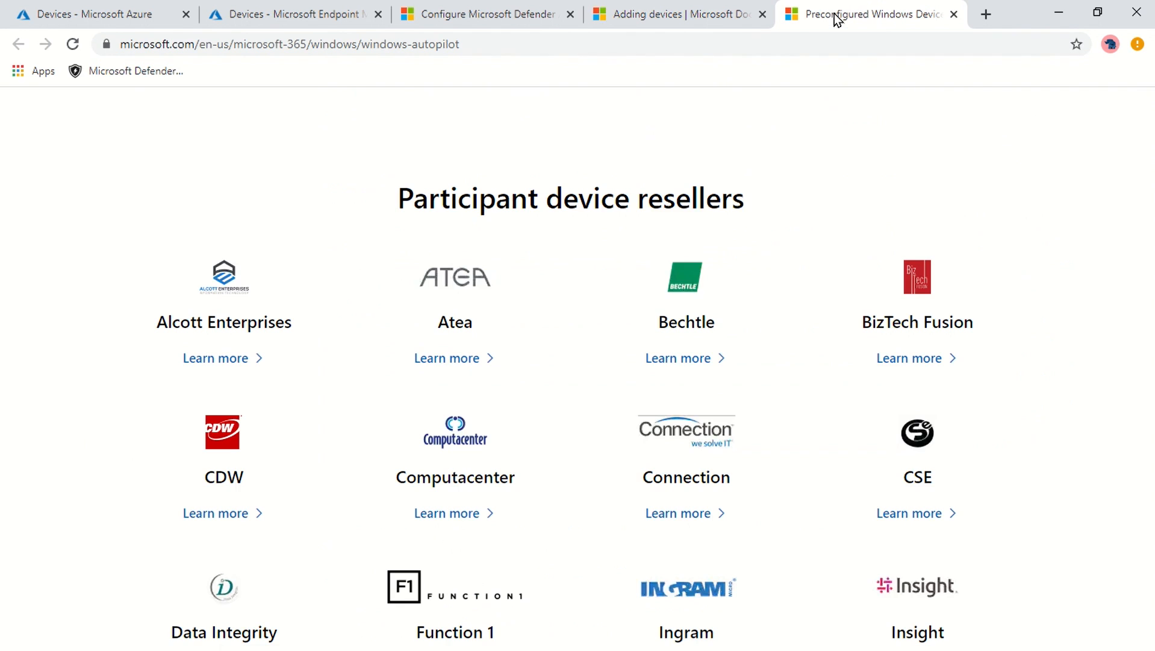
pyautogui.moveTo(394, 196); pyautogui.dragTo(915, 188)
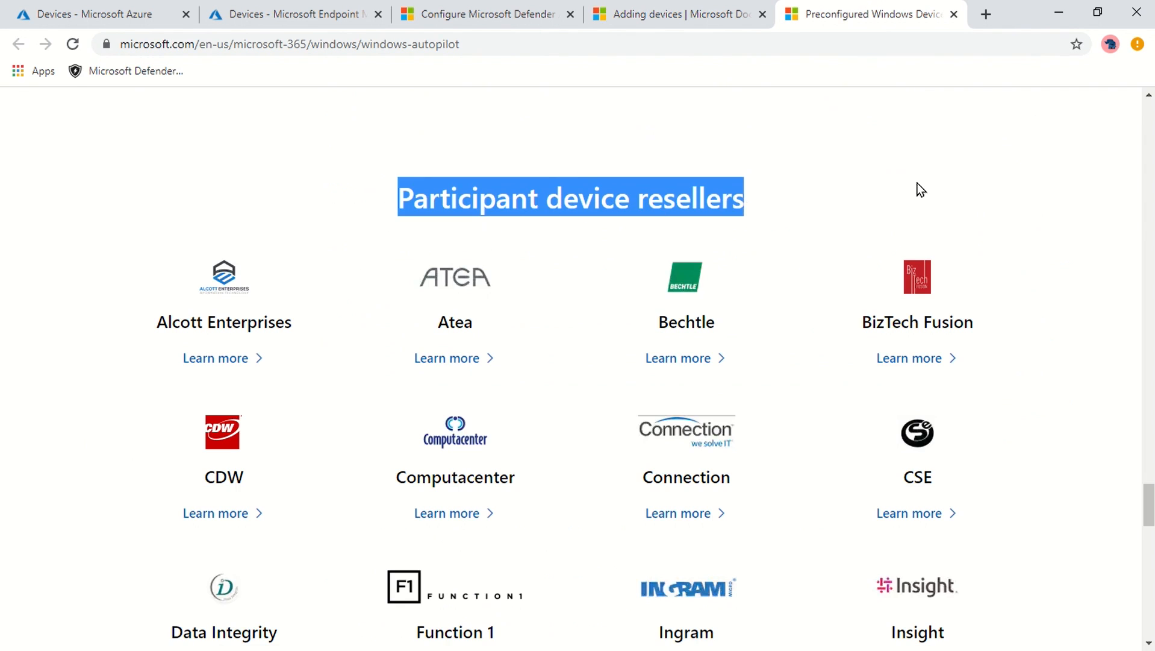
pyautogui.scroll(1, 66, 280)
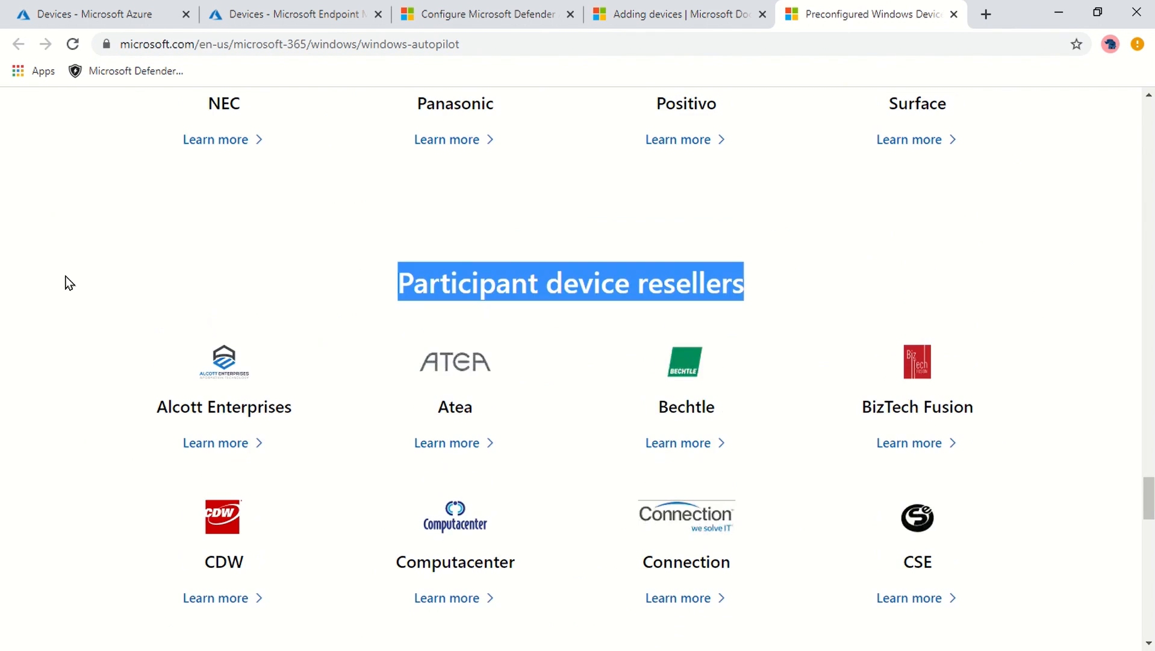
pyautogui.scroll(10, 67, 284)
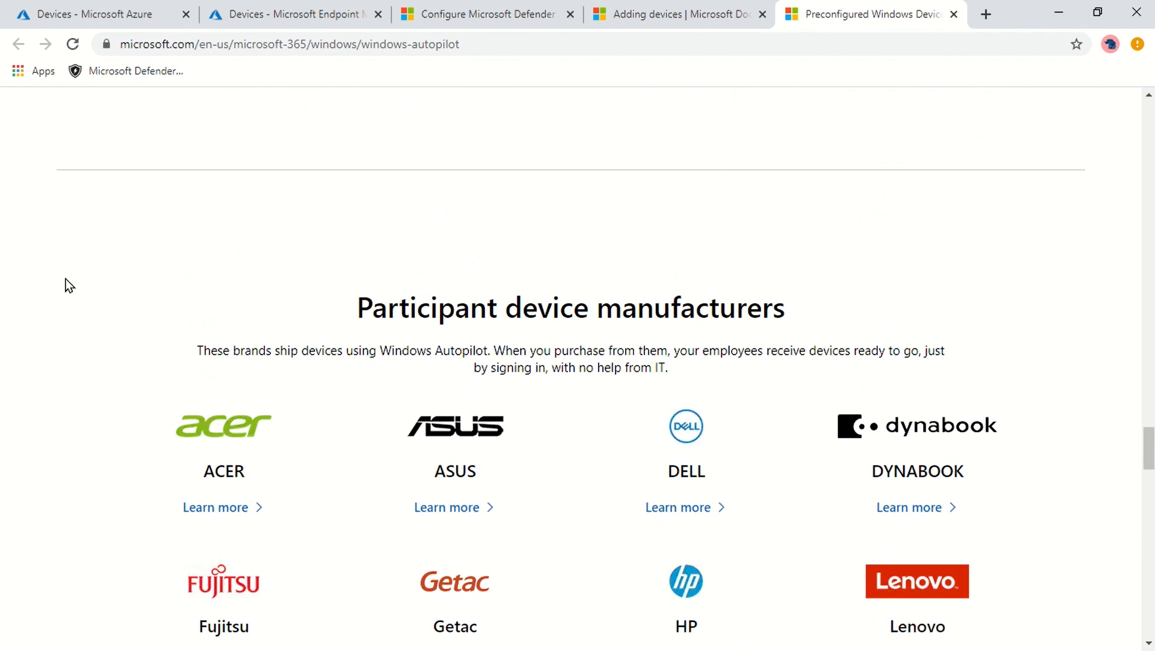
pyautogui.moveTo(388, 307); pyautogui.dragTo(966, 306)
pyautogui.scroll(-7, 525, 313)
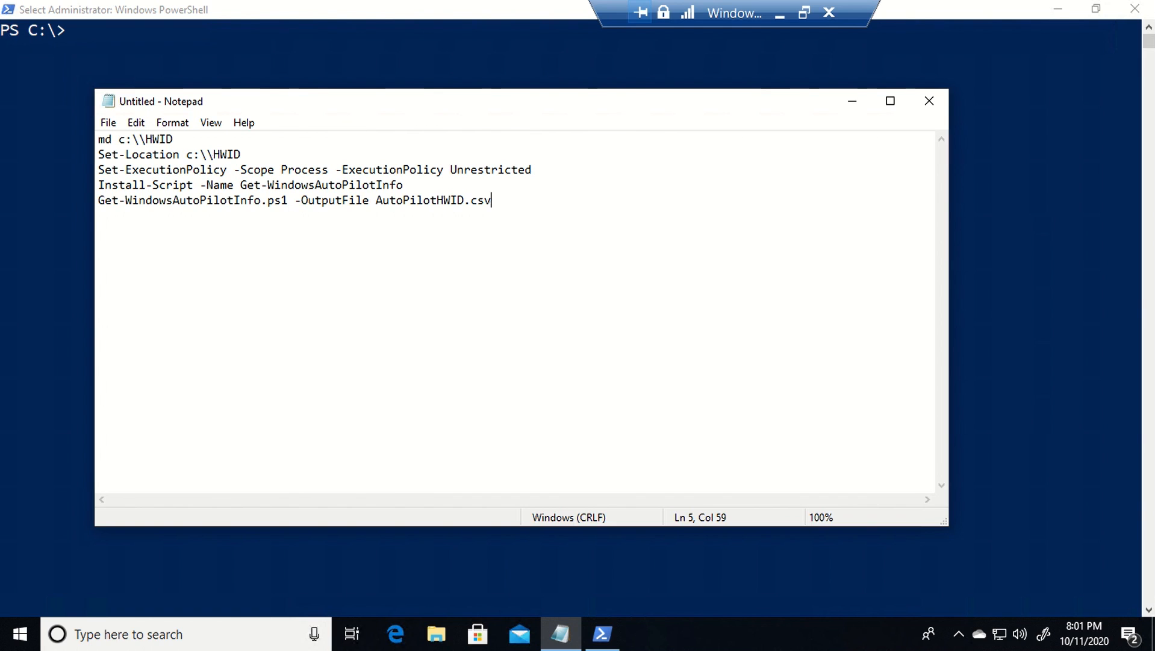
# - Scroll the Adding devices article down to the PowerShell hardware-hash collection commands
pyautogui.hotkey('shift', 'Home')
pyautogui.hotkey('shift', 'Up')
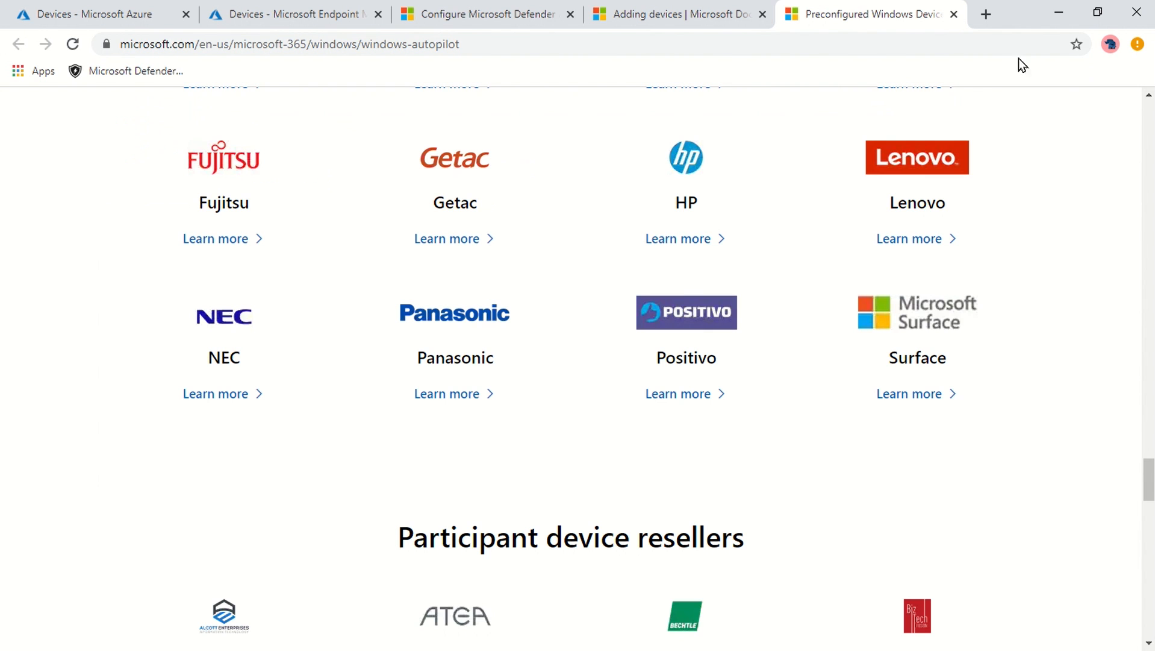
pyautogui.click(657, 9)
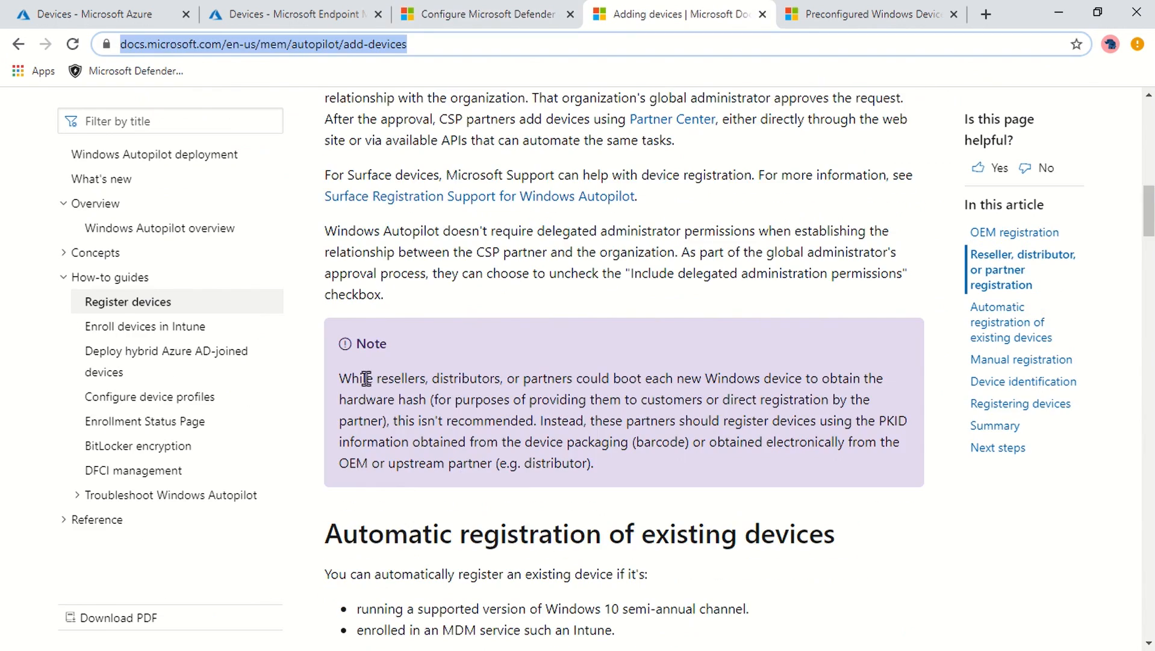
pyautogui.scroll(-15, 785, 392)
pyautogui.scroll(-7, 786, 389)
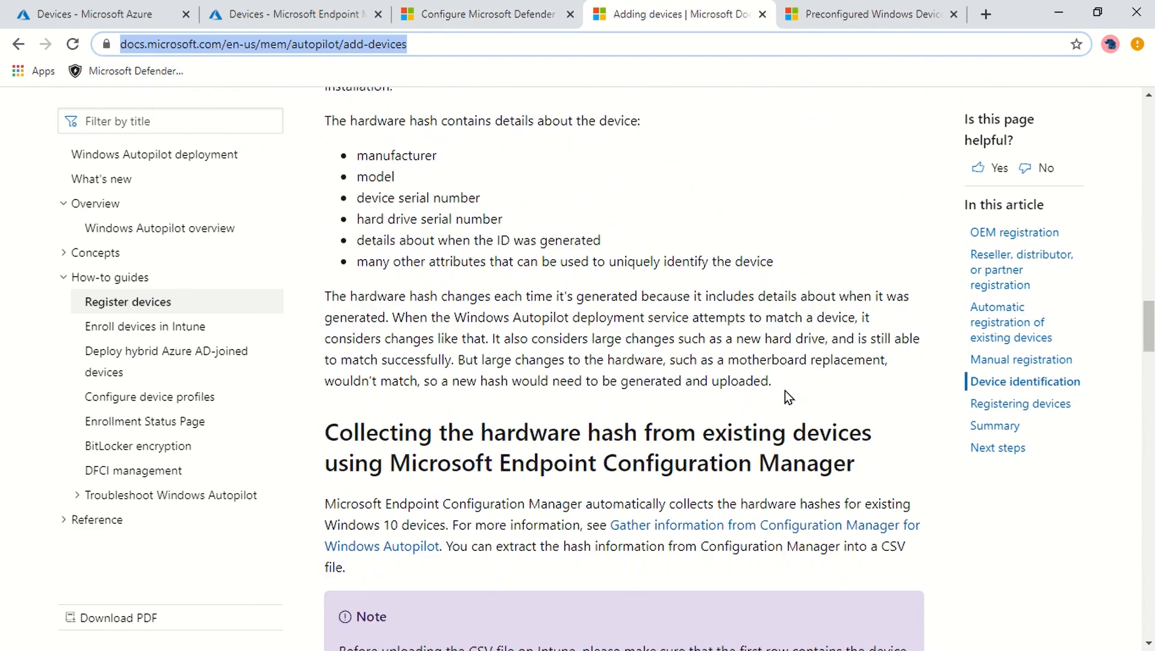
pyautogui.scroll(-10, 632, 542)
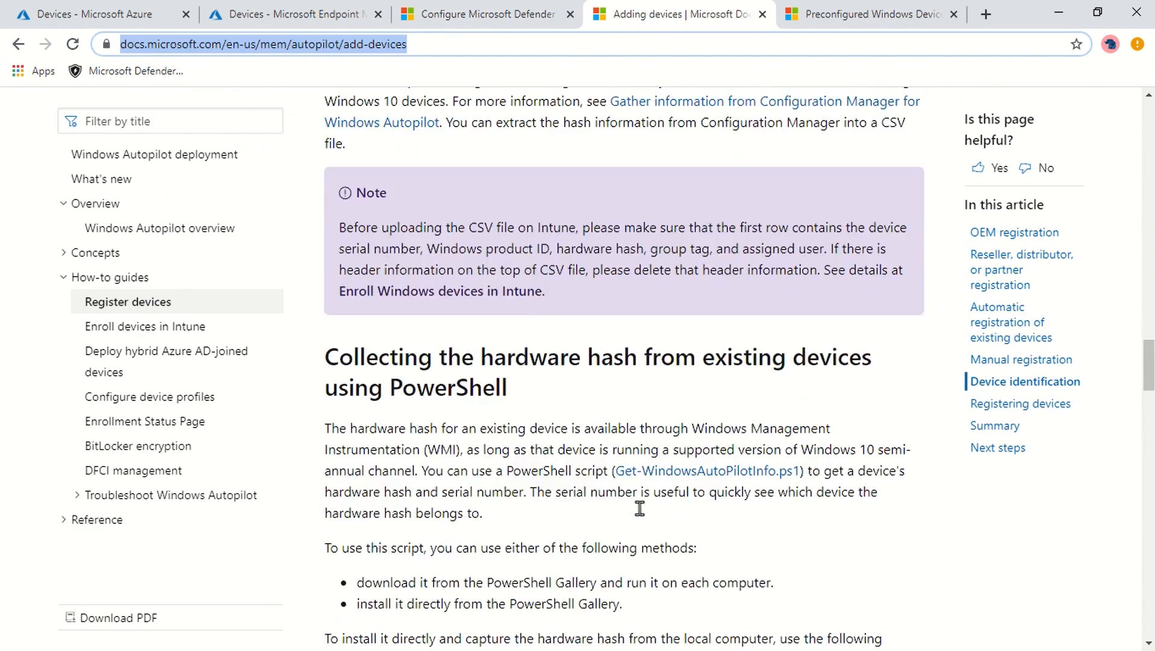
pyautogui.scroll(-3, 706, 482)
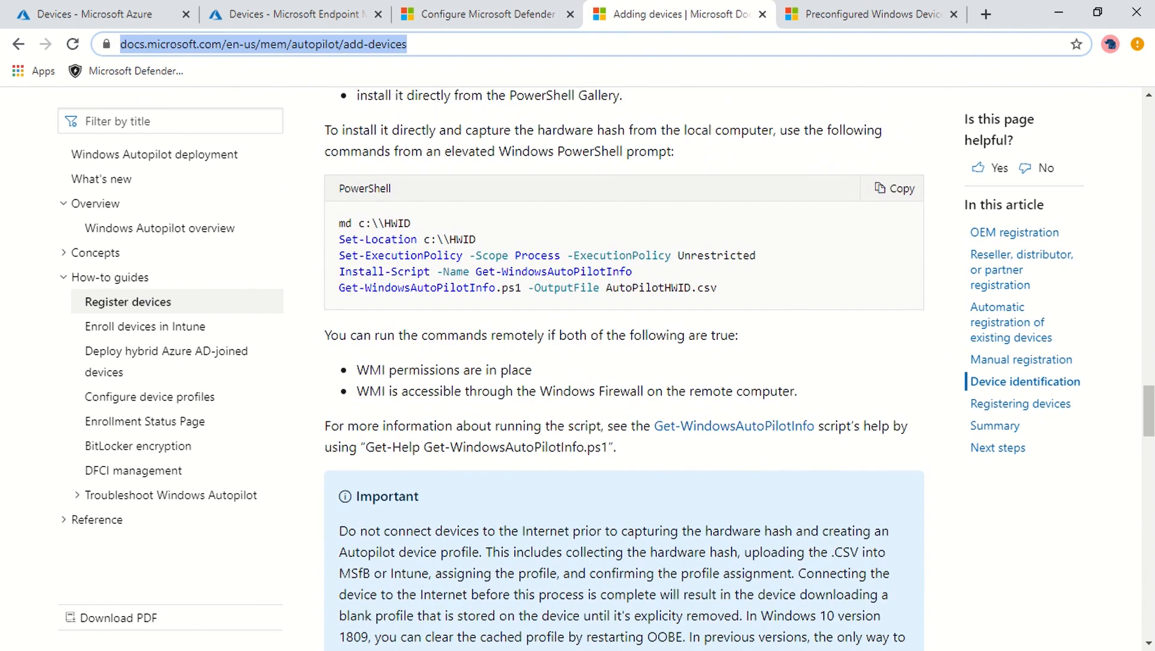
pyautogui.hotkey('alt', 'Tab')
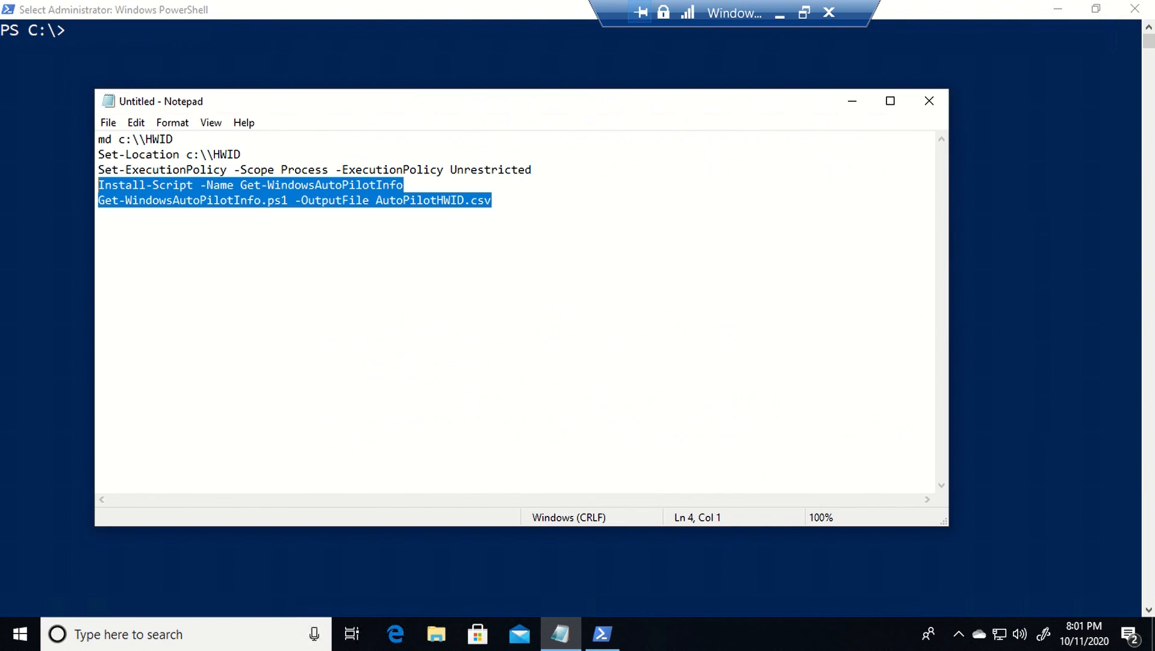
# - Install the Get-WindowsAutoPilotInfo script in PowerShell, answering the prompts with y and a
pyautogui.click(305, 199)
pyautogui.press('Up')
pyautogui.press('End')
pyautogui.hotkey('shift', 'Home')
pyautogui.hotkey('ctrl', 'c')
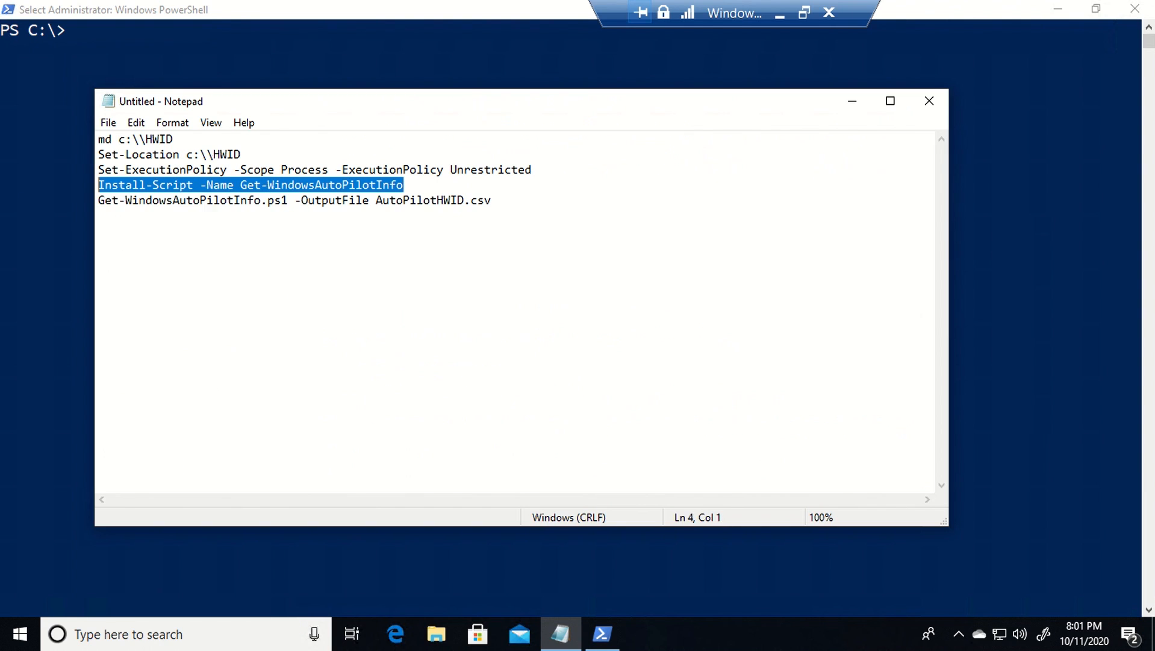
pyautogui.click(28, 183)
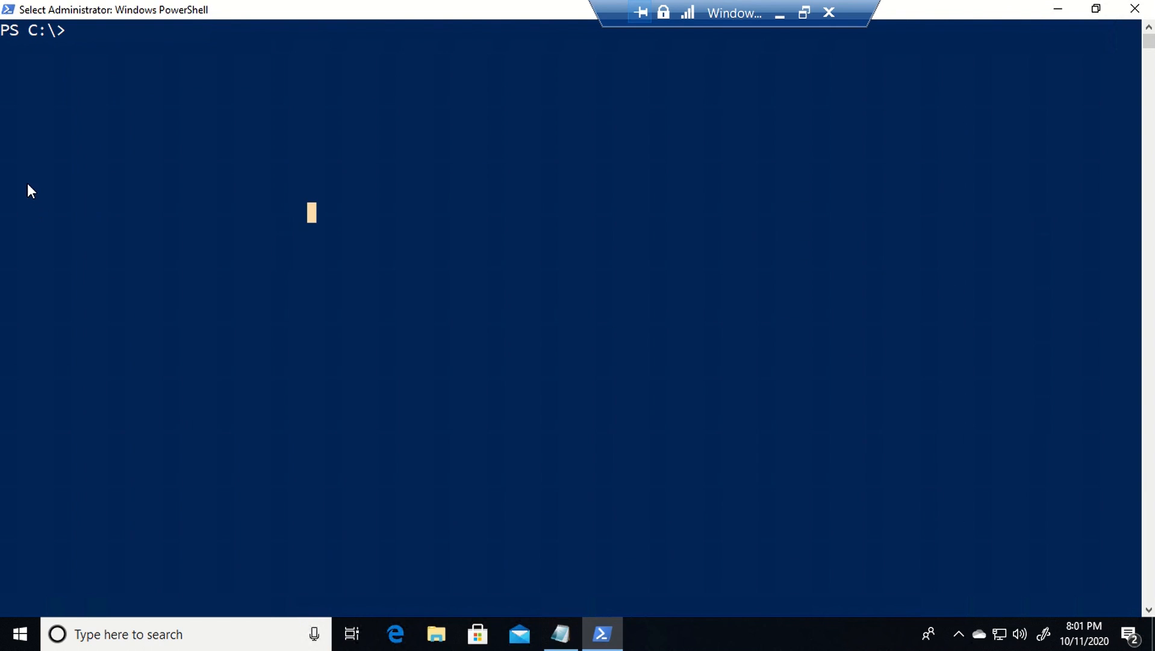
pyautogui.hotkey('ctrl', 'v')
pyautogui.press('Return')
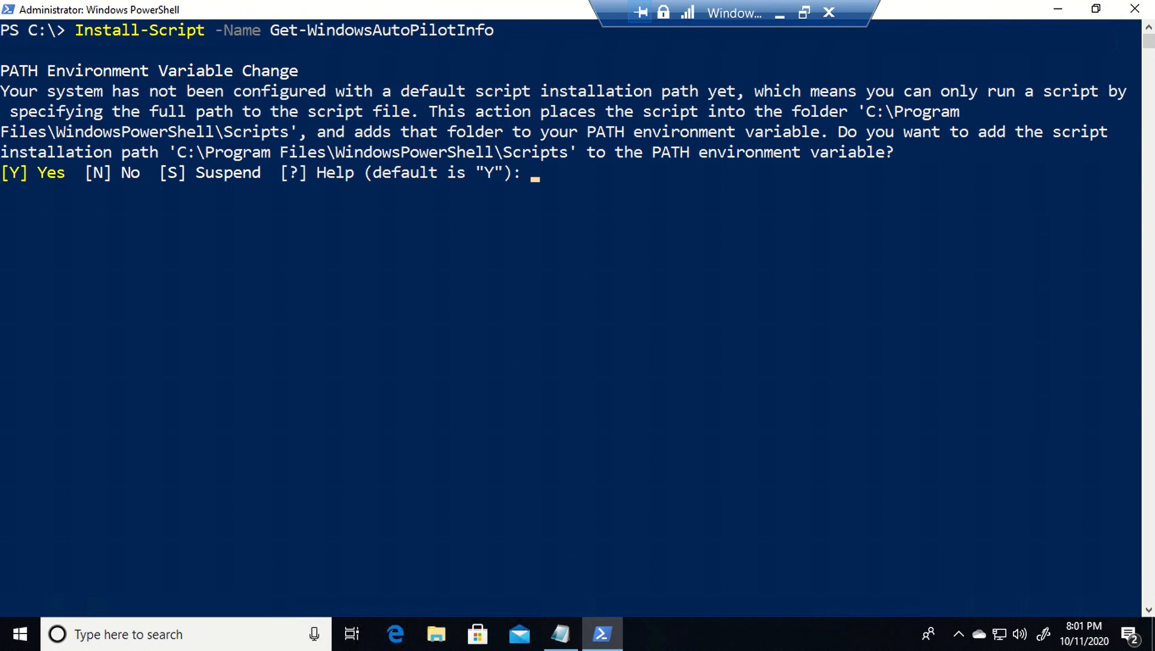
pyautogui.write('y')
pyautogui.press('Return')
pyautogui.write('y')
pyautogui.press('Return')
pyautogui.write('a')
pyautogui.press('Return')
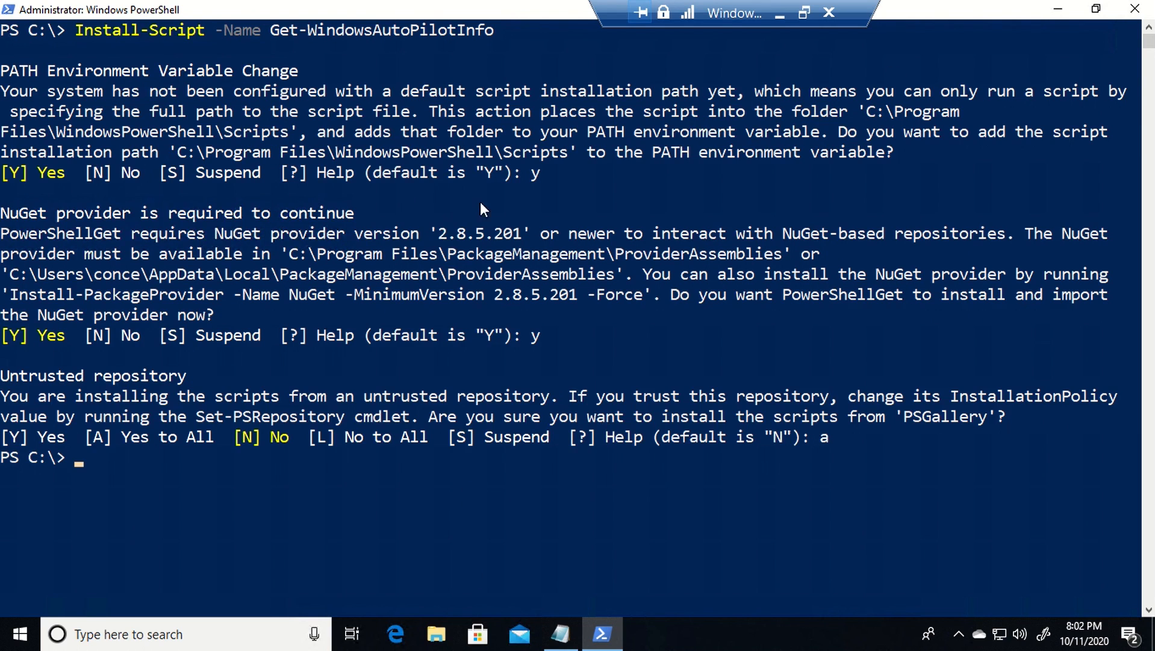
pyautogui.click(463, 544)
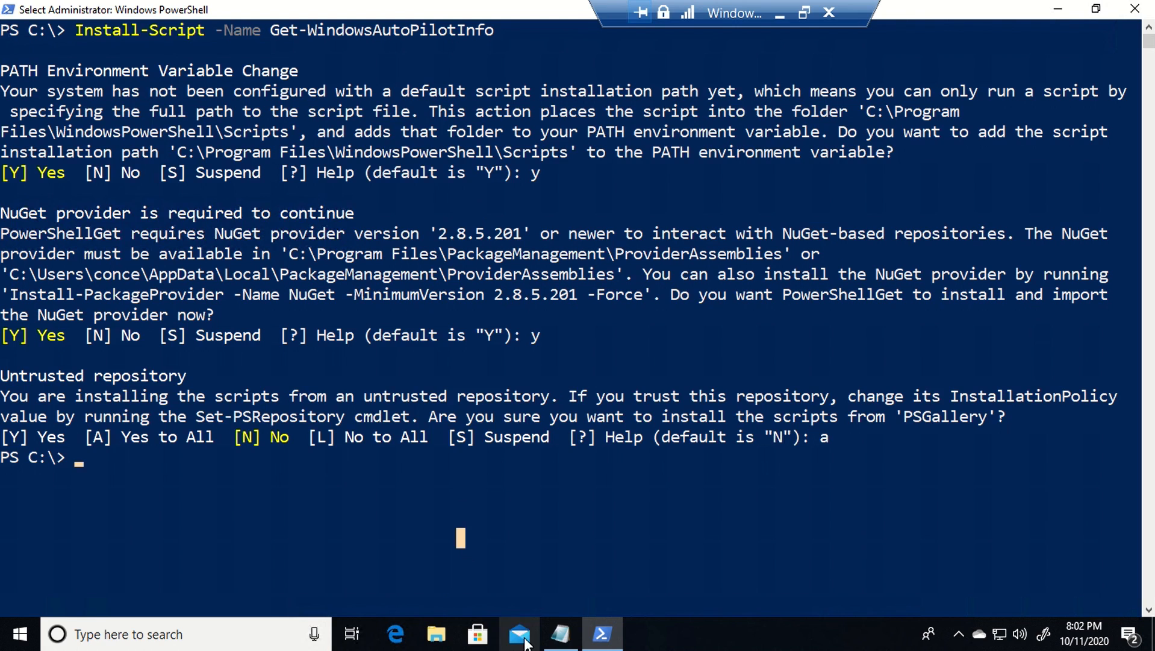
# - Set the process execution policy to Unrestricted, confirming with a for all
pyautogui.click(560, 633)
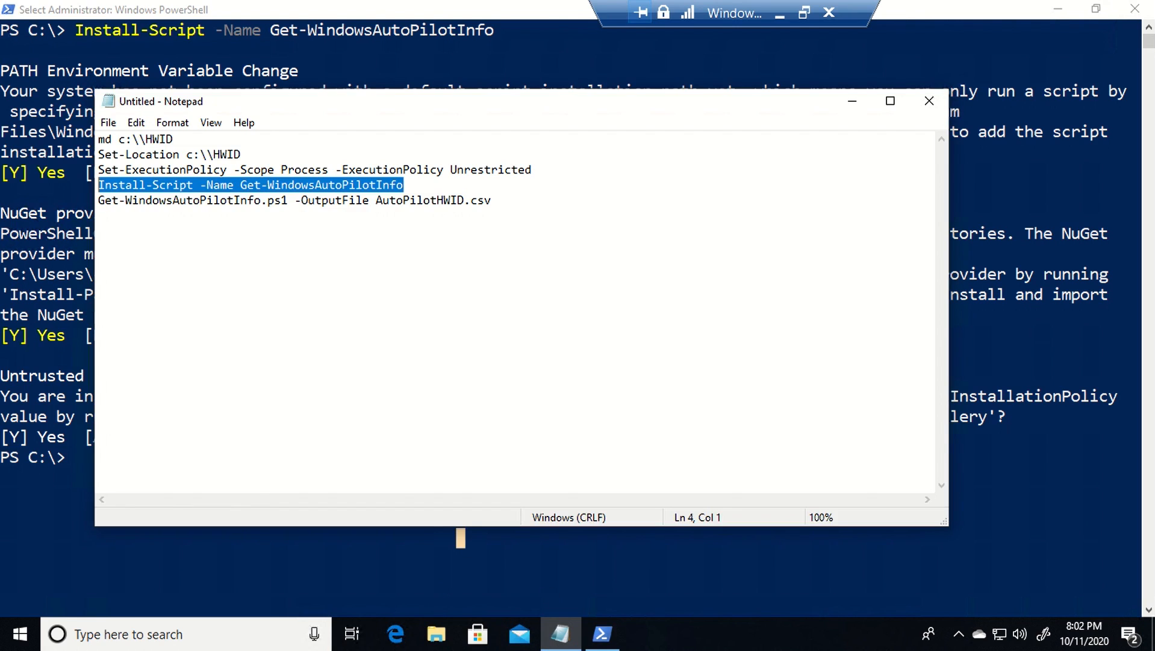
pyautogui.click(206, 200)
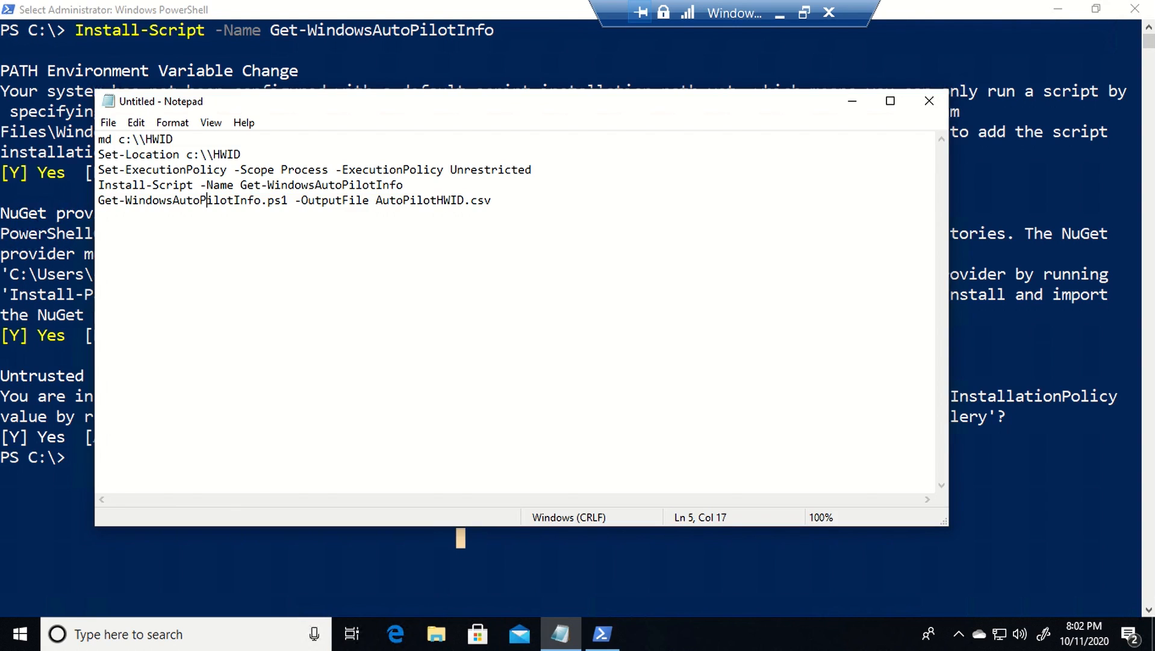
pyautogui.click(404, 185)
pyautogui.click(492, 201)
pyautogui.click(533, 169)
pyautogui.hotkey('shift', 'Home')
pyautogui.hotkey('ctrl', 'c')
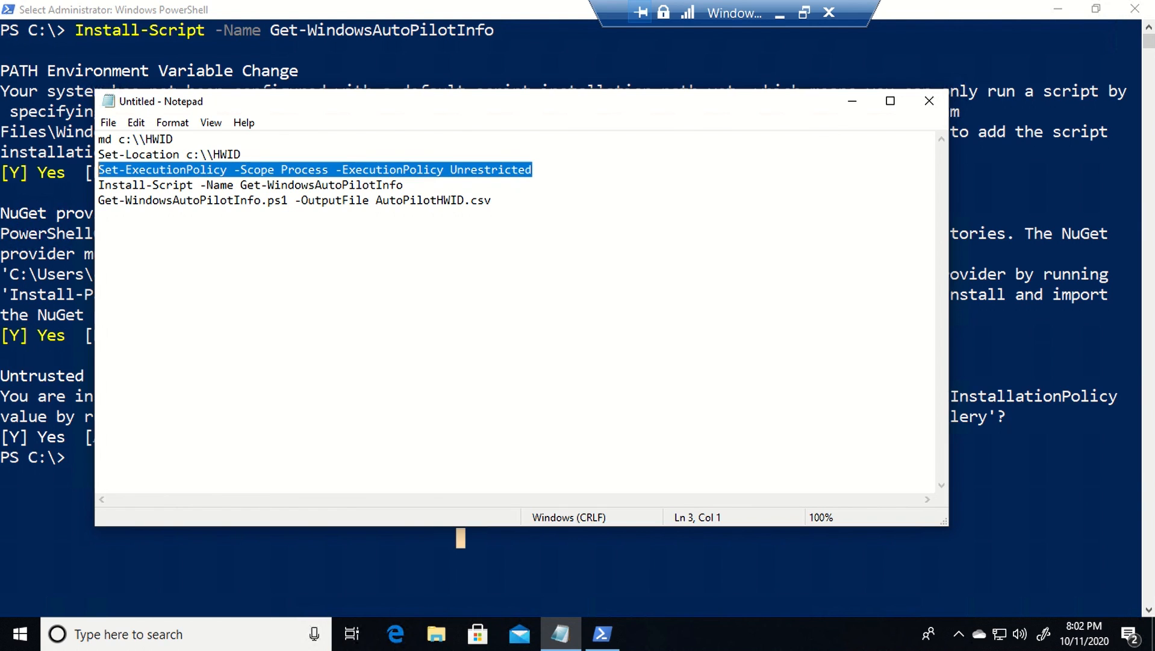
pyautogui.hotkey('alt', 'Tab')
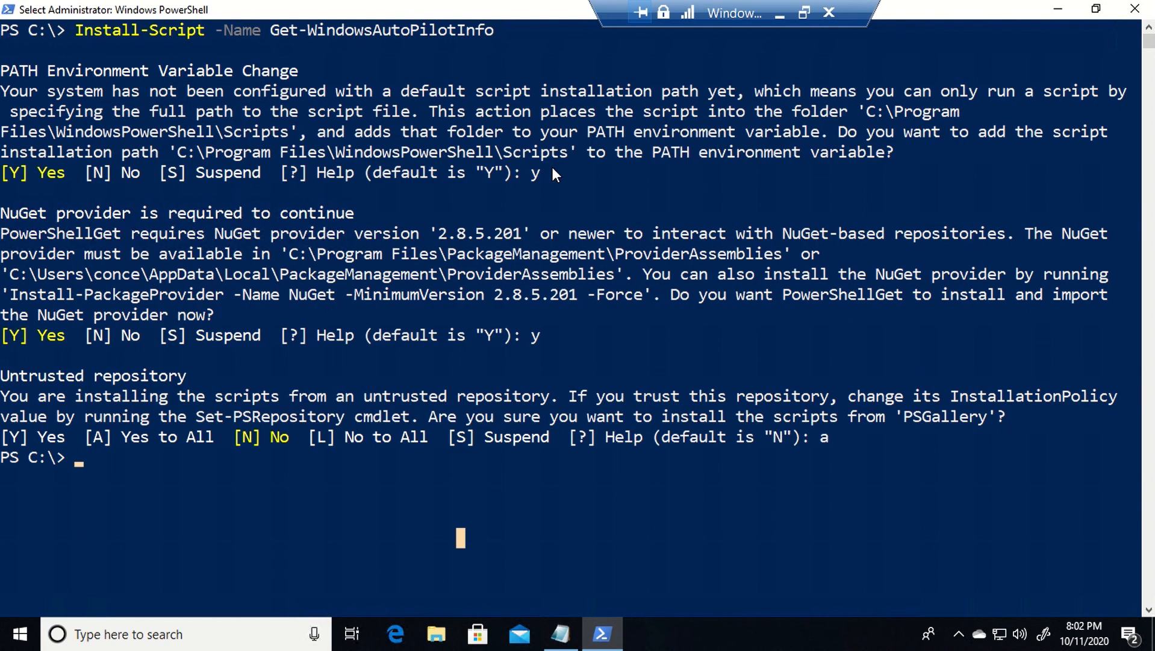
pyautogui.hotkey('ctrl', 'v')
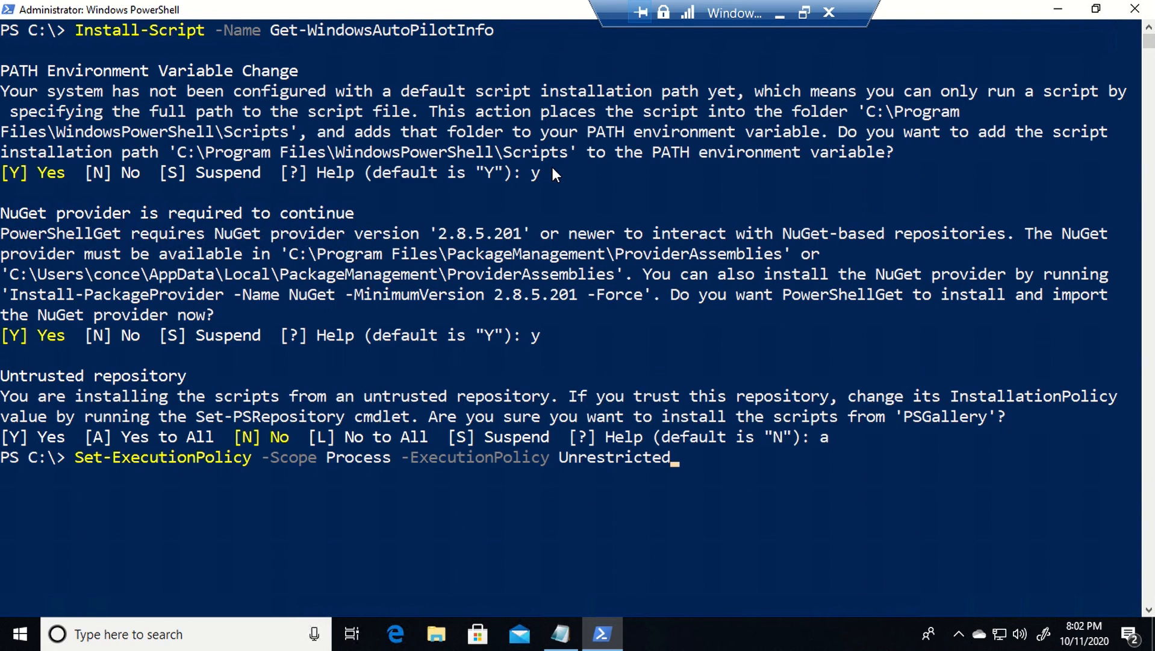
pyautogui.press('Return')
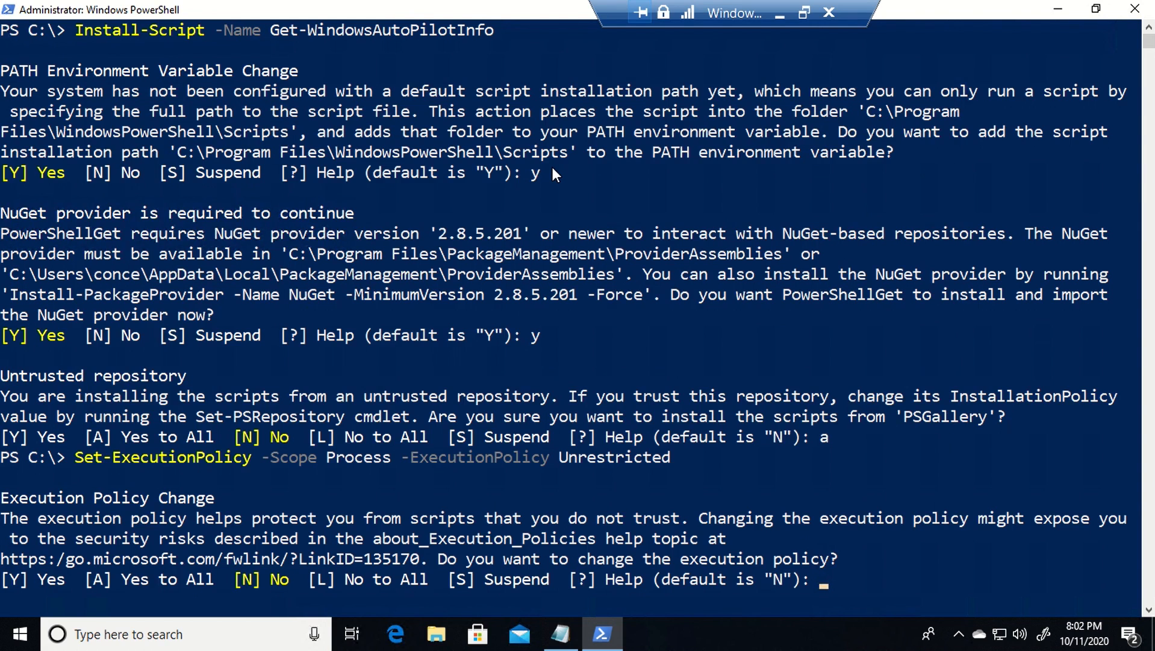
pyautogui.write('a')
pyautogui.press('Return')
pyautogui.click(560, 634)
pyautogui.hotkey('ctrl', 'End')
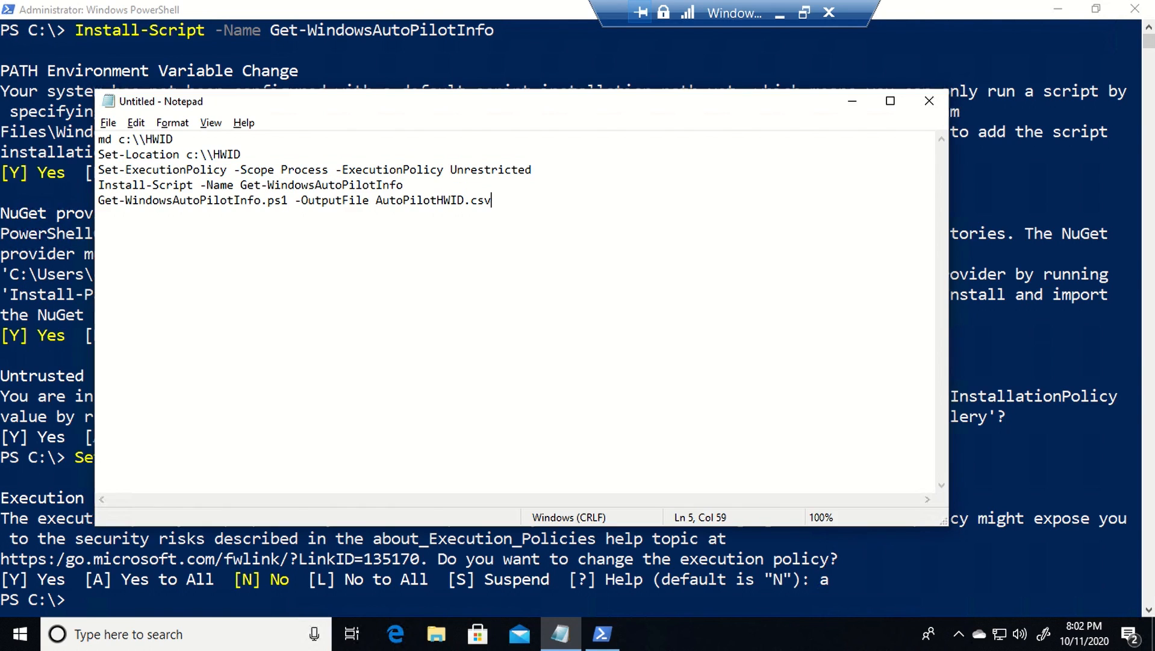
# - Trim Notepad to the md, Set-Location and Get-WindowsAutoPilotInfo commands and select them
pyautogui.click(403, 185)
pyautogui.moveTo(176, 140); pyautogui.dragTo(106, 140)
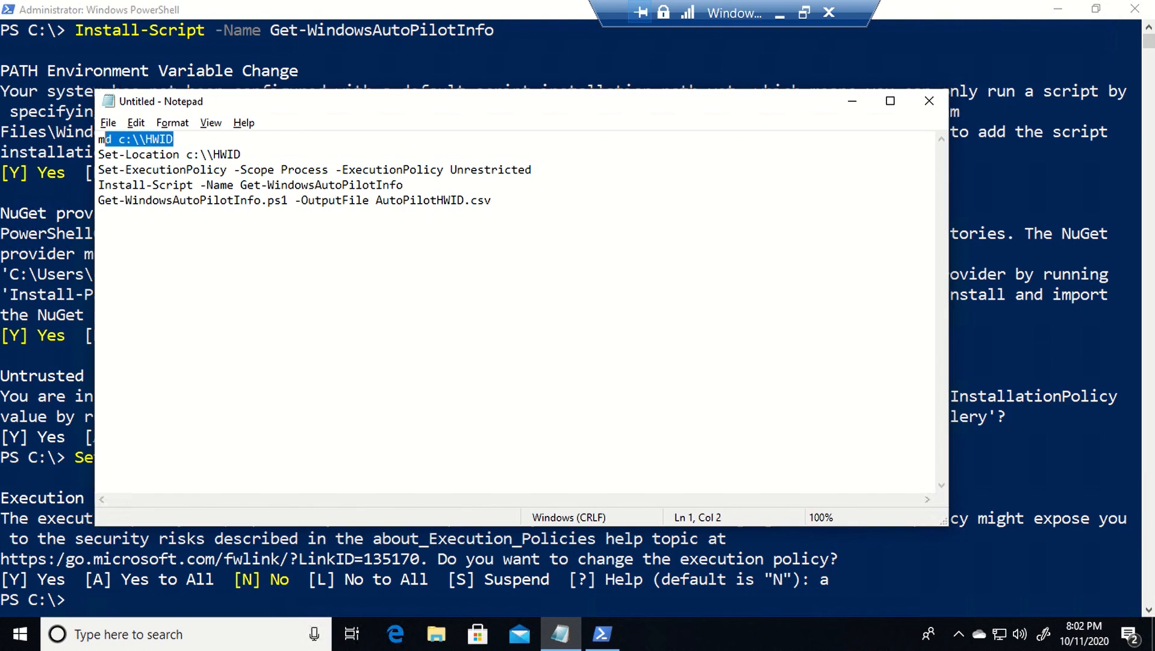
pyautogui.click(241, 155)
pyautogui.moveTo(241, 154); pyautogui.dragTo(179, 155)
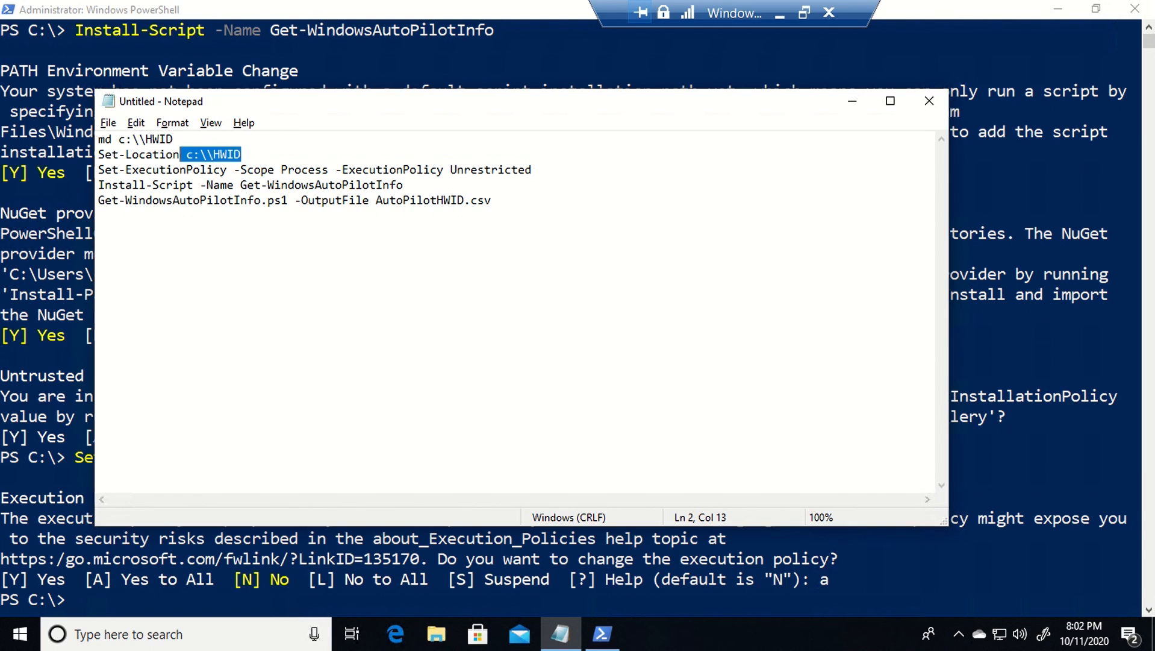
pyautogui.click(369, 201)
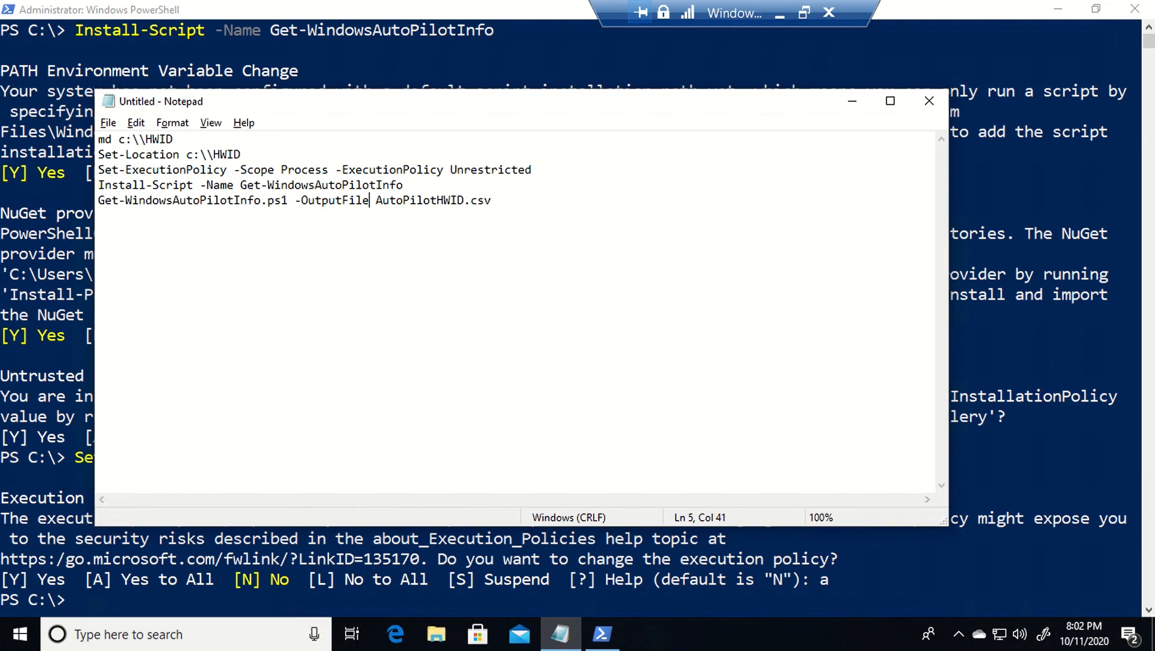
pyautogui.moveTo(402, 184); pyautogui.dragTo(98, 169)
pyautogui.press('Delete')
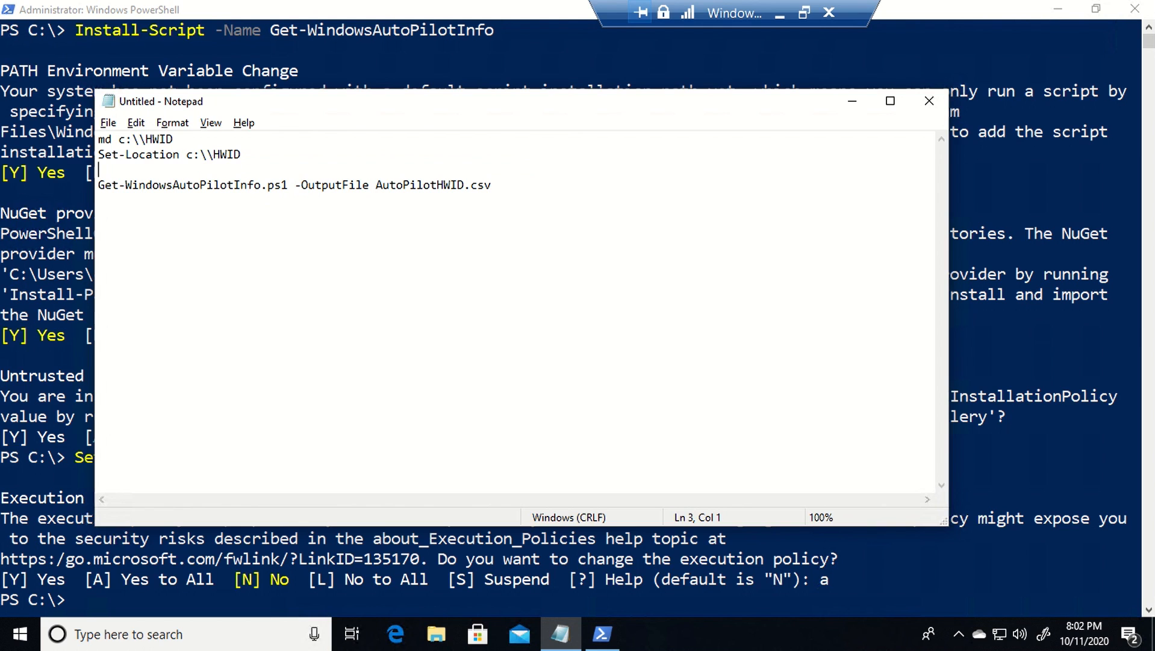
pyautogui.moveTo(491, 184); pyautogui.dragTo(3, 77)
# - Run those commands in PowerShell to create C:\HWID and export AutoPilotHWID.csv
pyautogui.hotkey('alt', 'Tab')
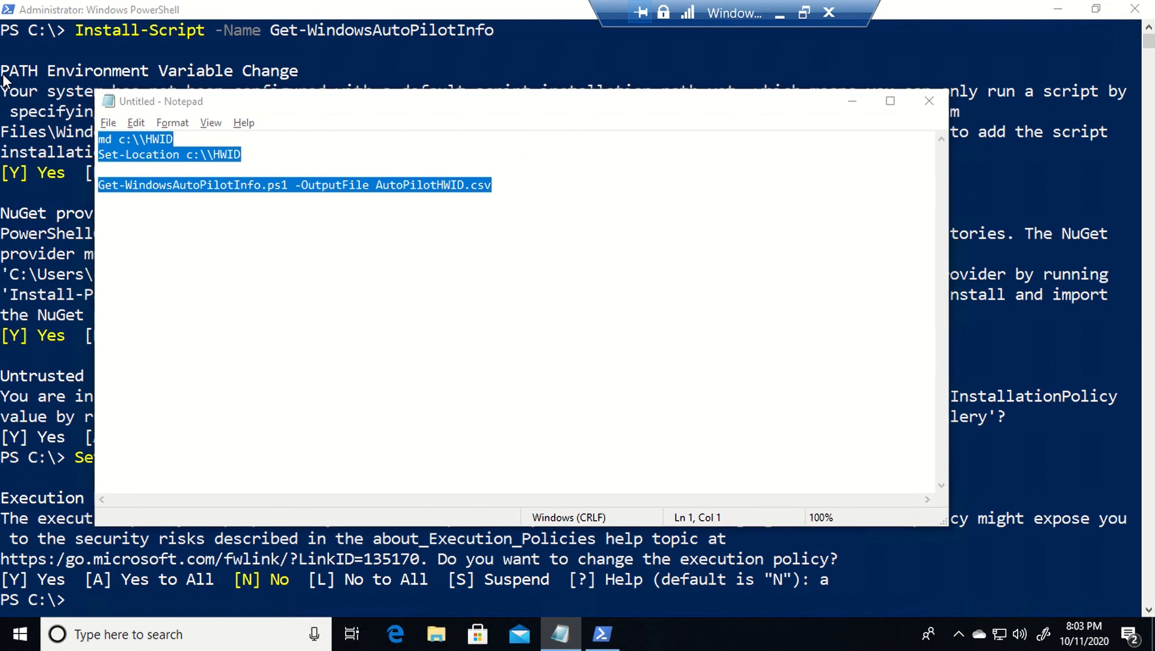
pyautogui.write('i')
pyautogui.write('md c:\\\\HWID Set-Location c:\\\\HWID  Get-WindowsAutoPilotInfo.ps1 -OutputFile AutoPilotHWID.csv')
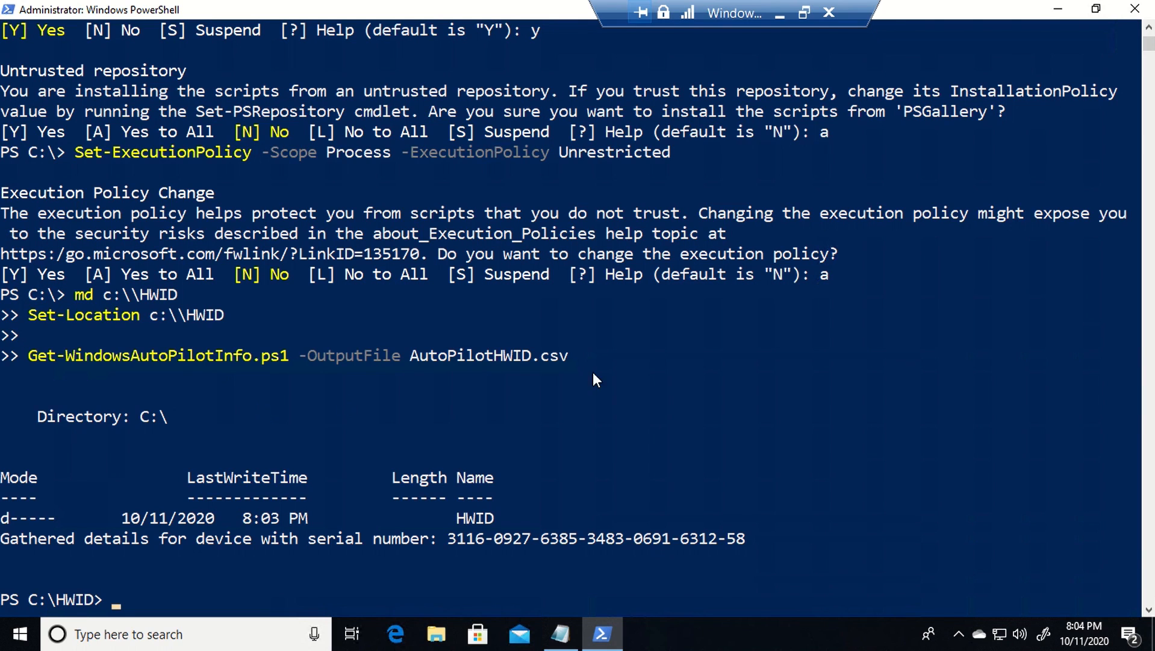
pyautogui.click(442, 646)
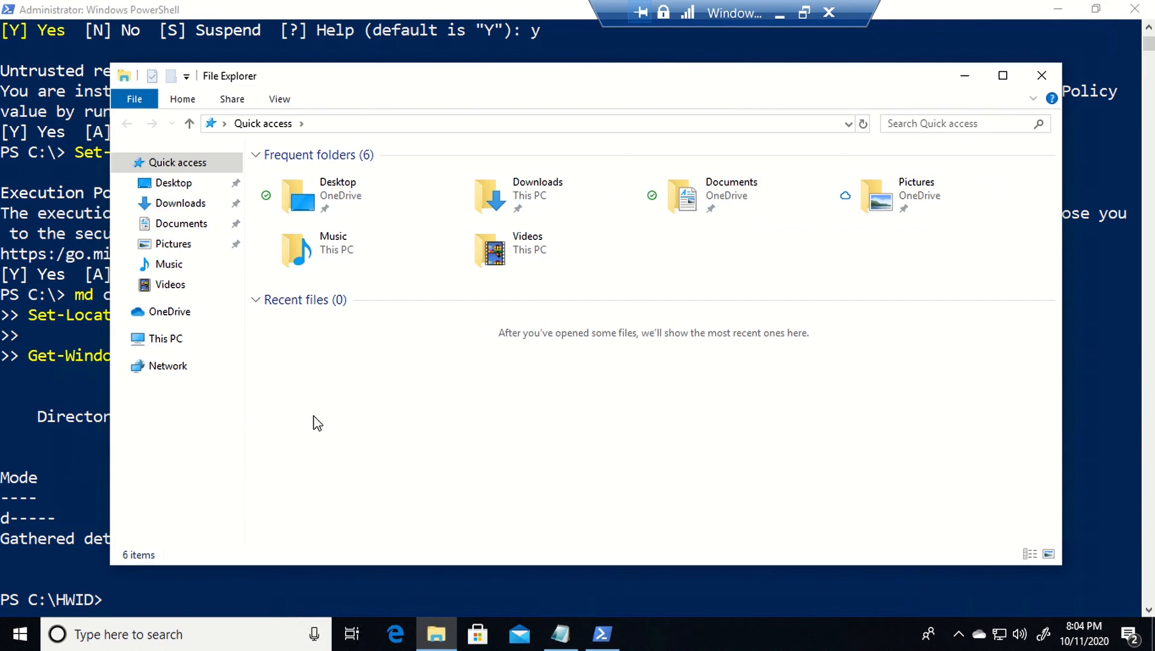
# - Browse to C:\HWID via This PC and select AutoPilotHWID.csv
pyautogui.click(175, 344)
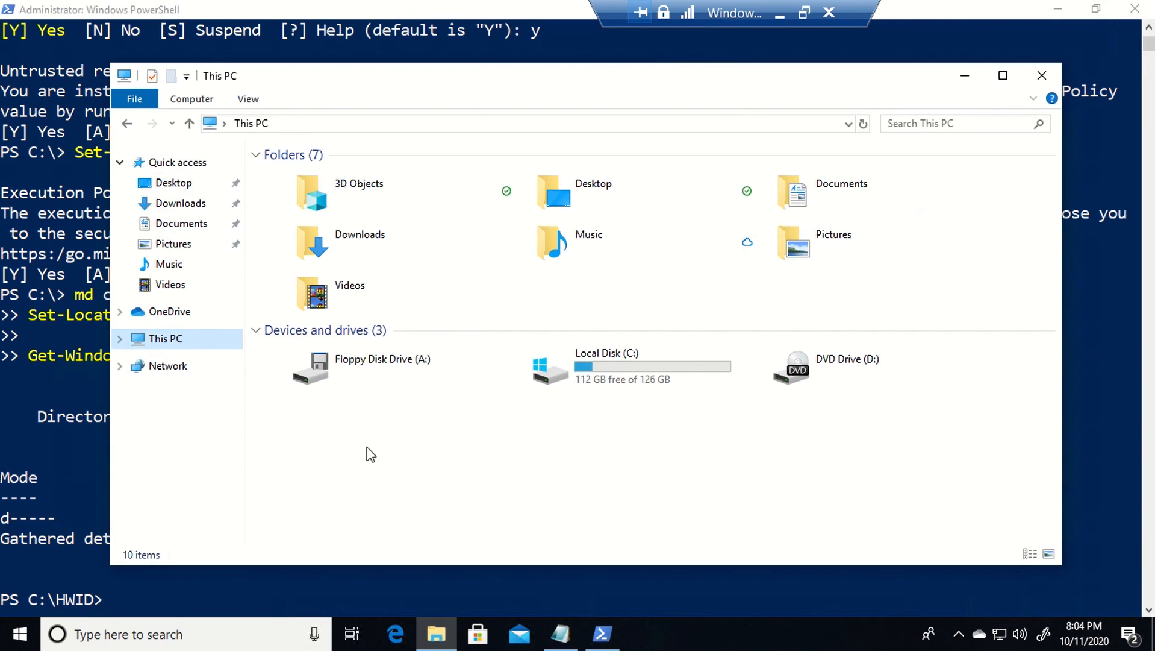
pyautogui.doubleClick(645, 367)
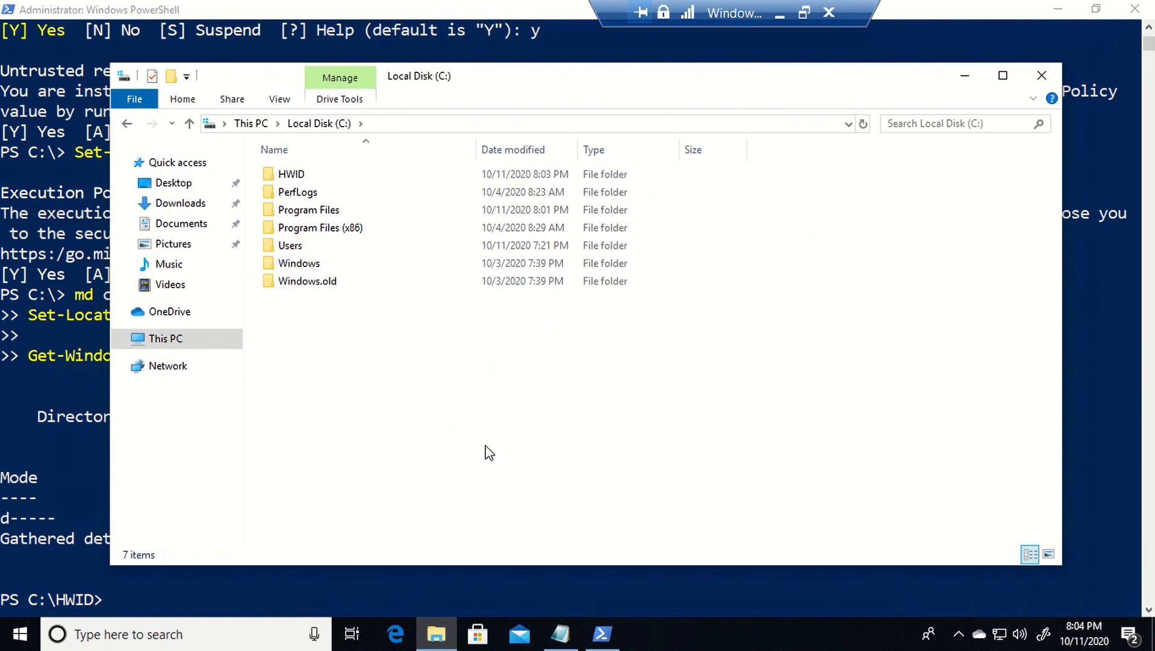
pyautogui.doubleClick(300, 180)
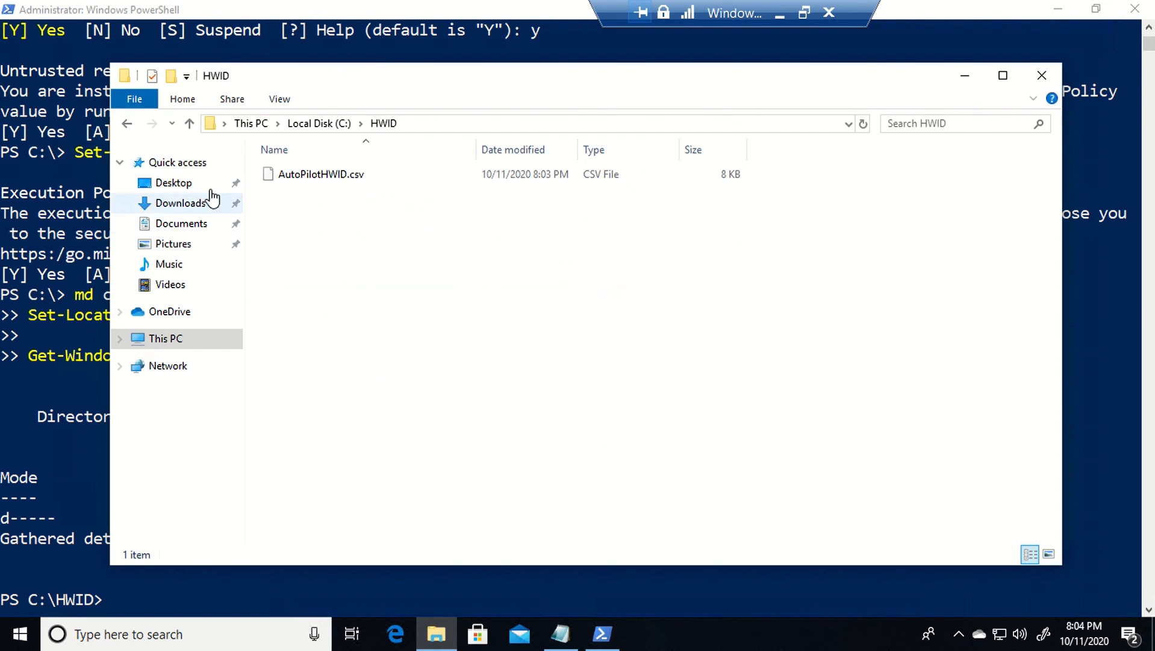
pyautogui.click(313, 181)
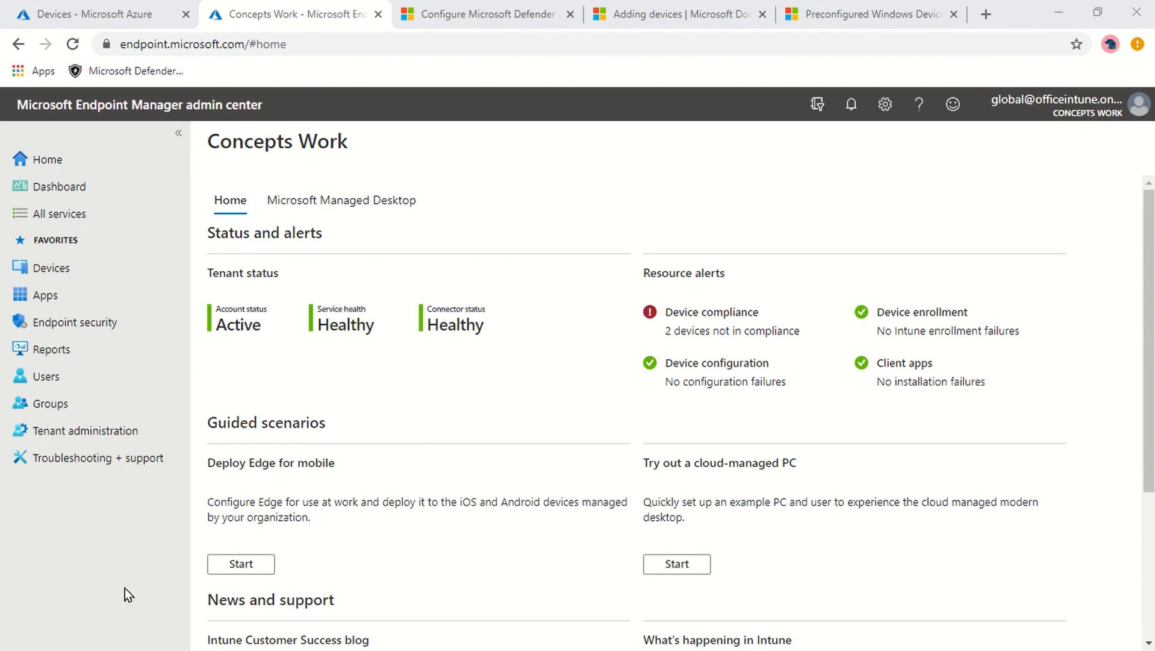
# - Go to Devices > Windows > Windows enrollment
pyautogui.click(67, 279)
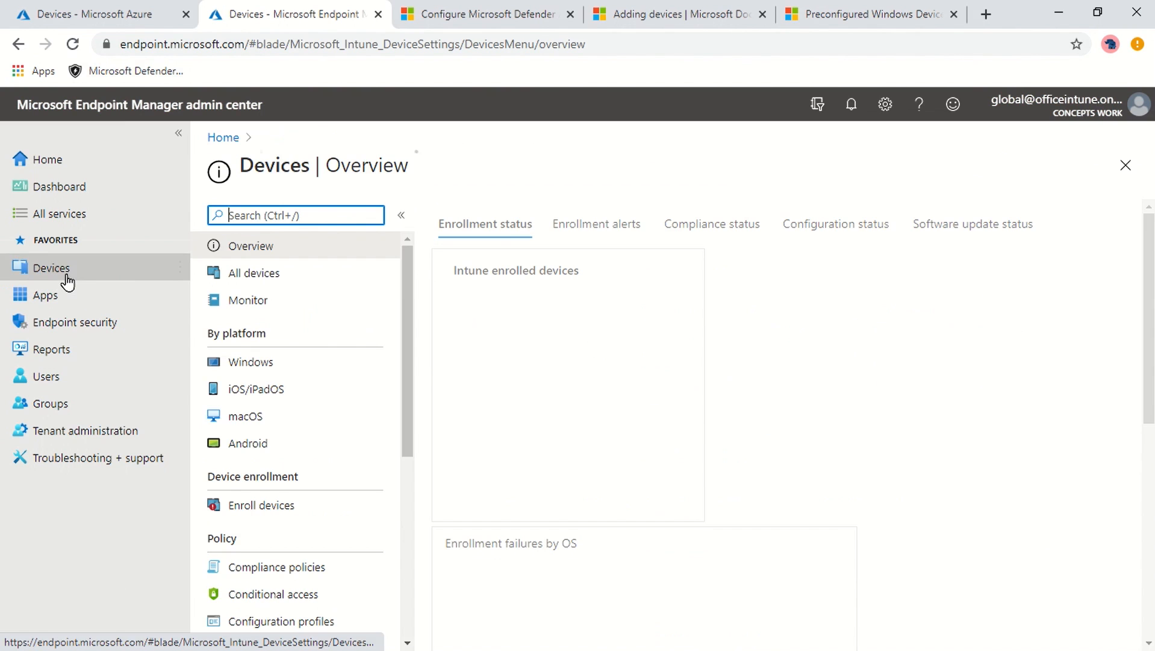
pyautogui.click(279, 373)
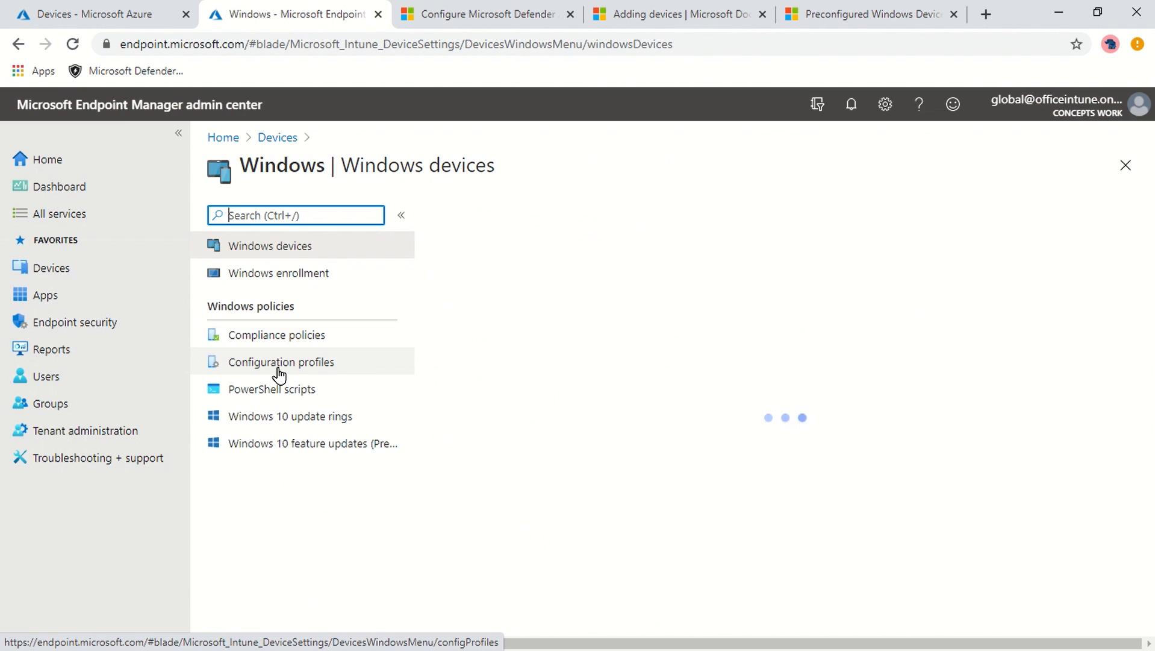
pyautogui.click(299, 279)
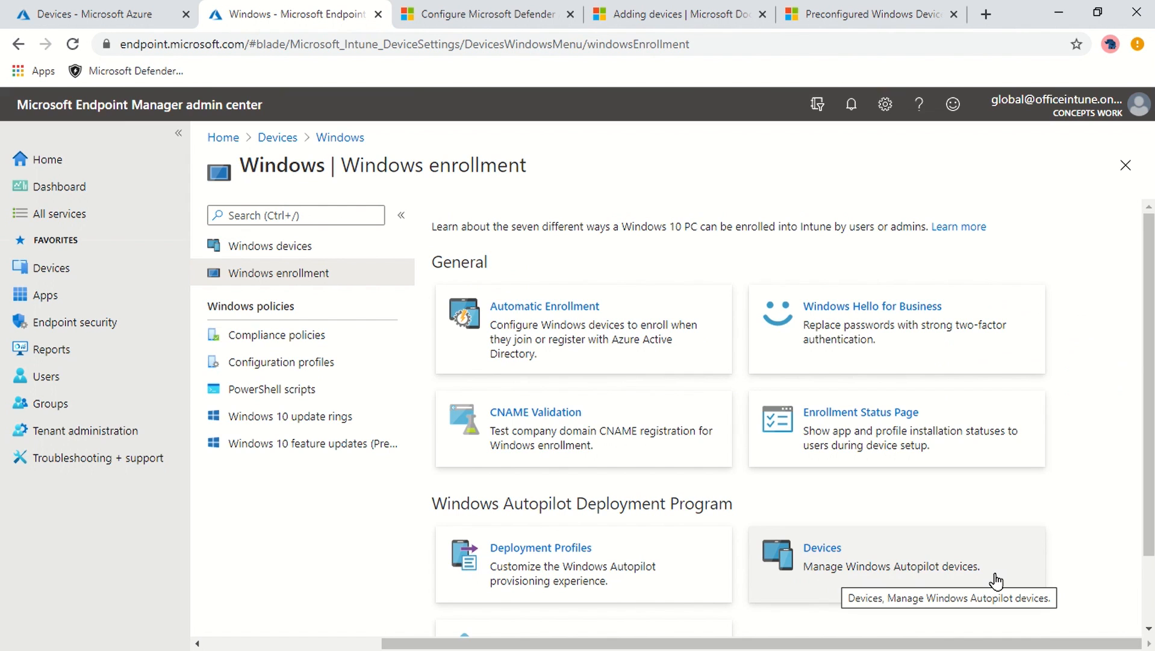
# - Open the Autopilot Devices list showing the two virtual machines with Assigned profiles
pyautogui.click(880, 569)
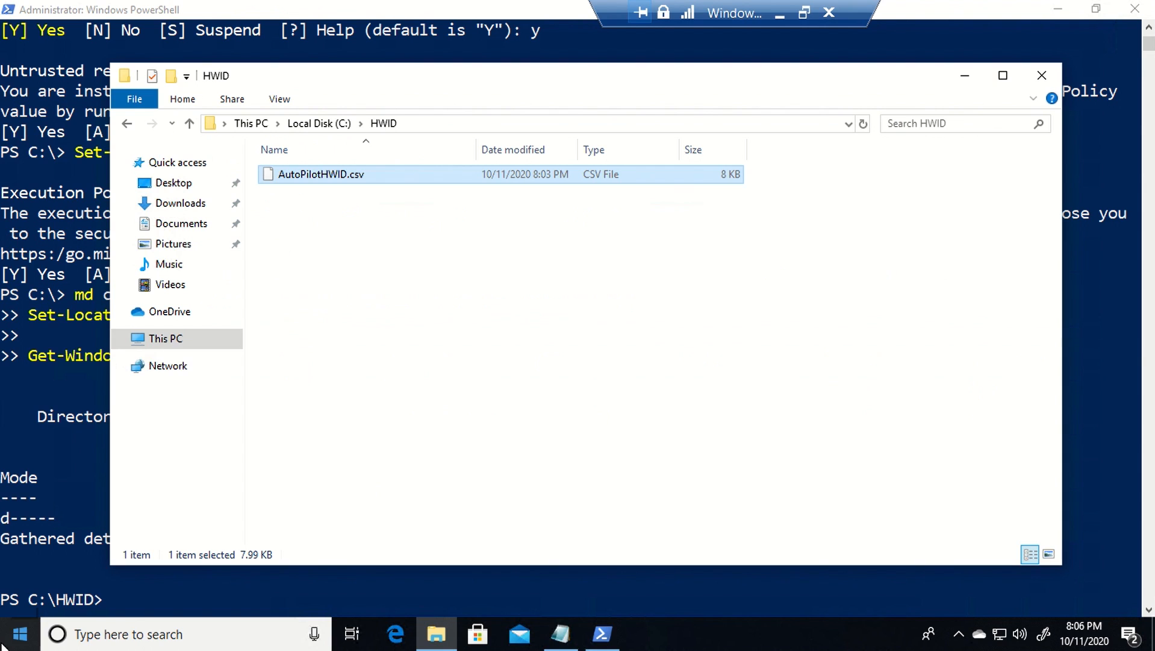
# - Start Reset this PC from a 'reset' search and choose Remove everything
pyautogui.click(2, 643)
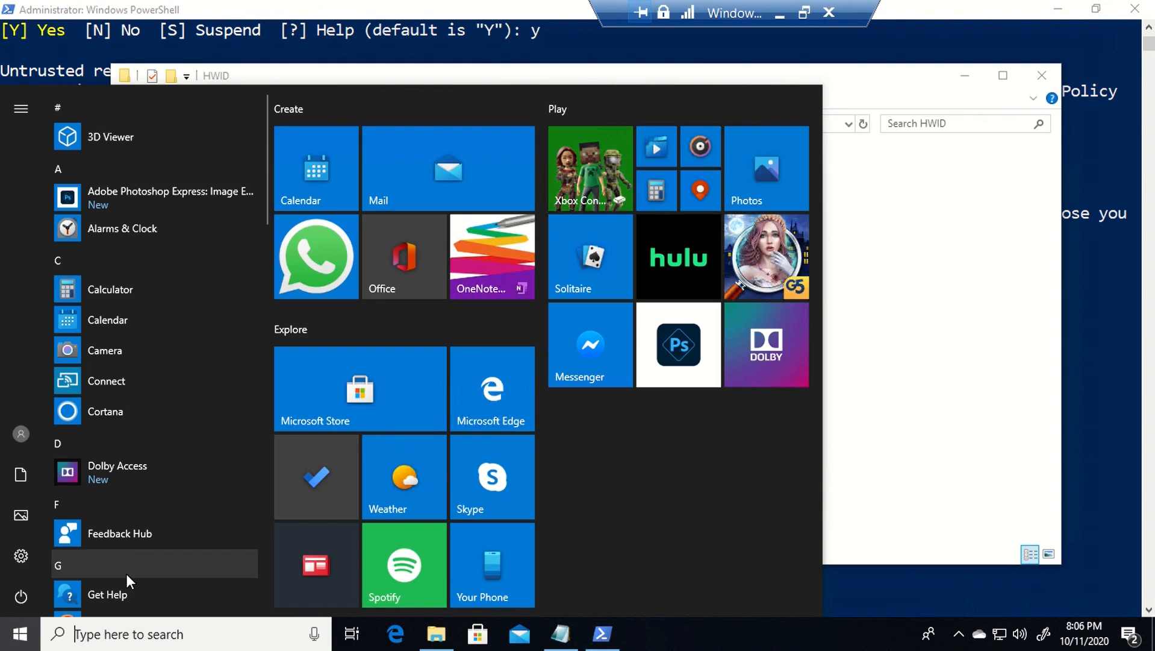
pyautogui.write('reset')
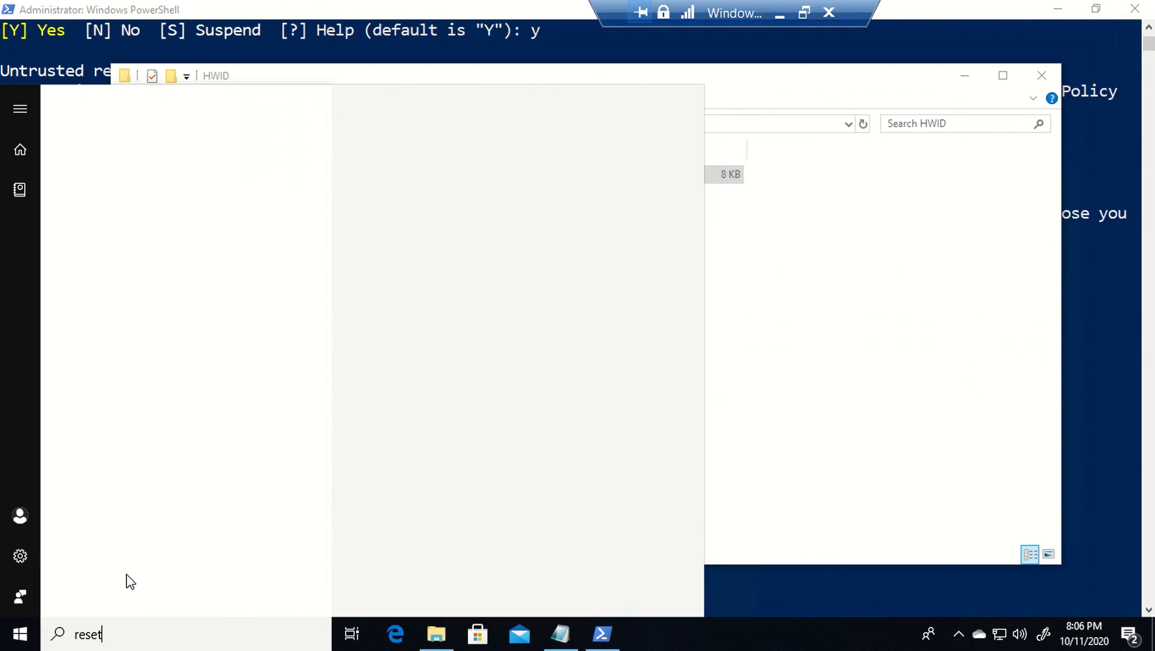
pyautogui.click(129, 182)
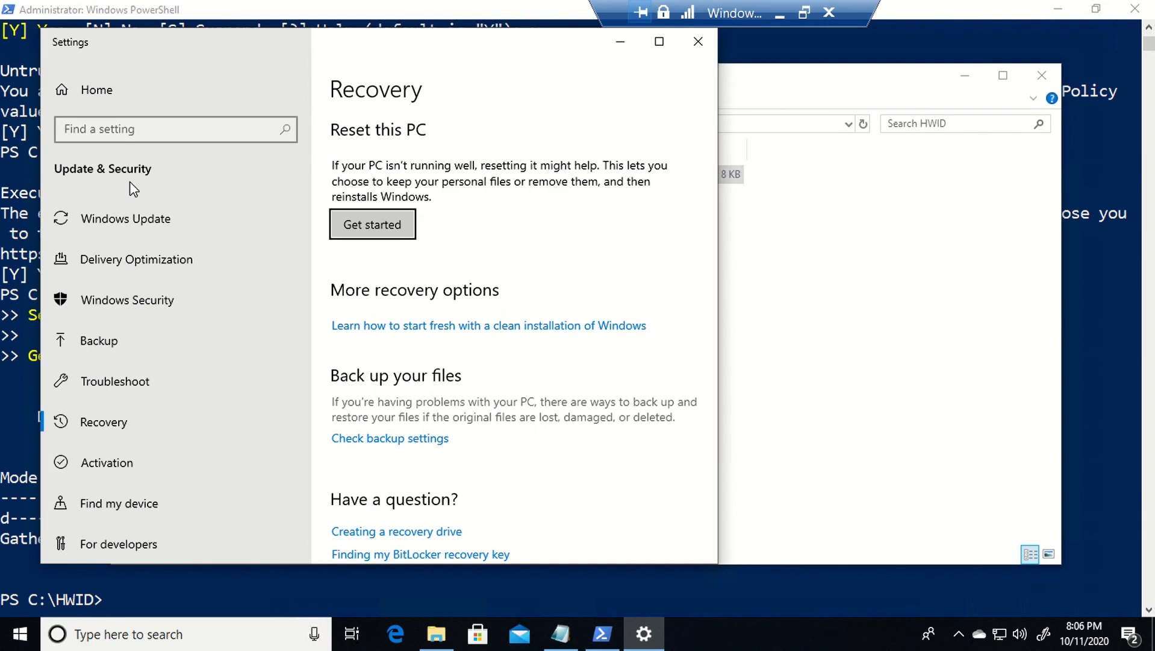
pyautogui.click(350, 230)
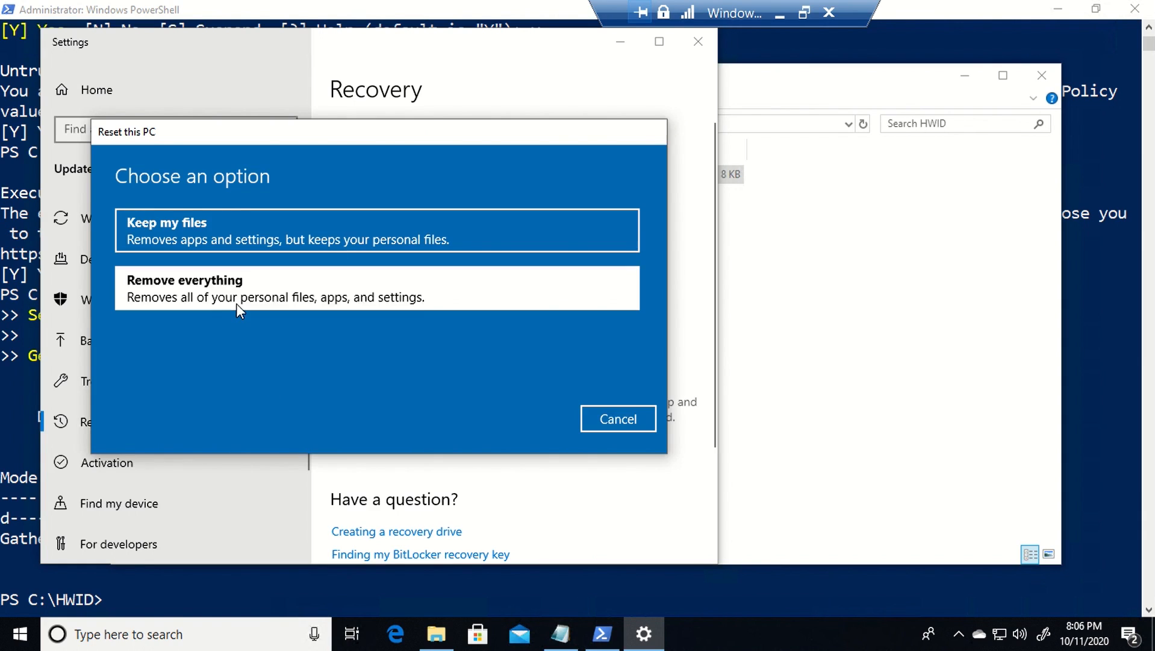
pyautogui.click(236, 303)
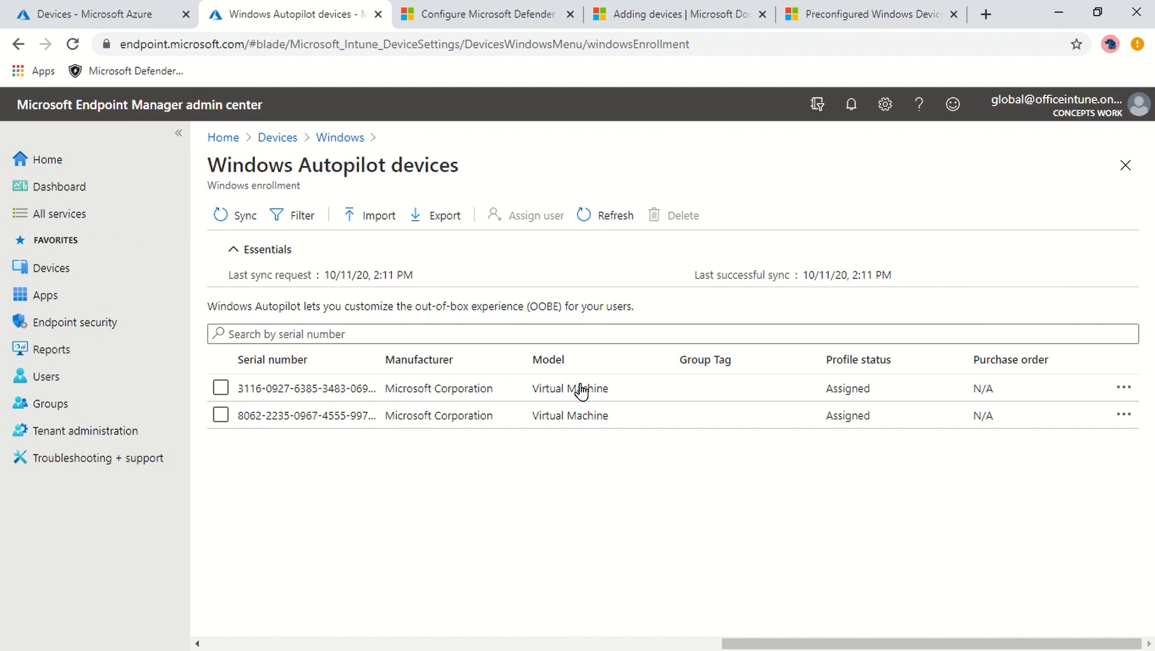
# - Create a deployment profile named 'Windows Autopilot' and advance past Basics
pyautogui.click(1125, 165)
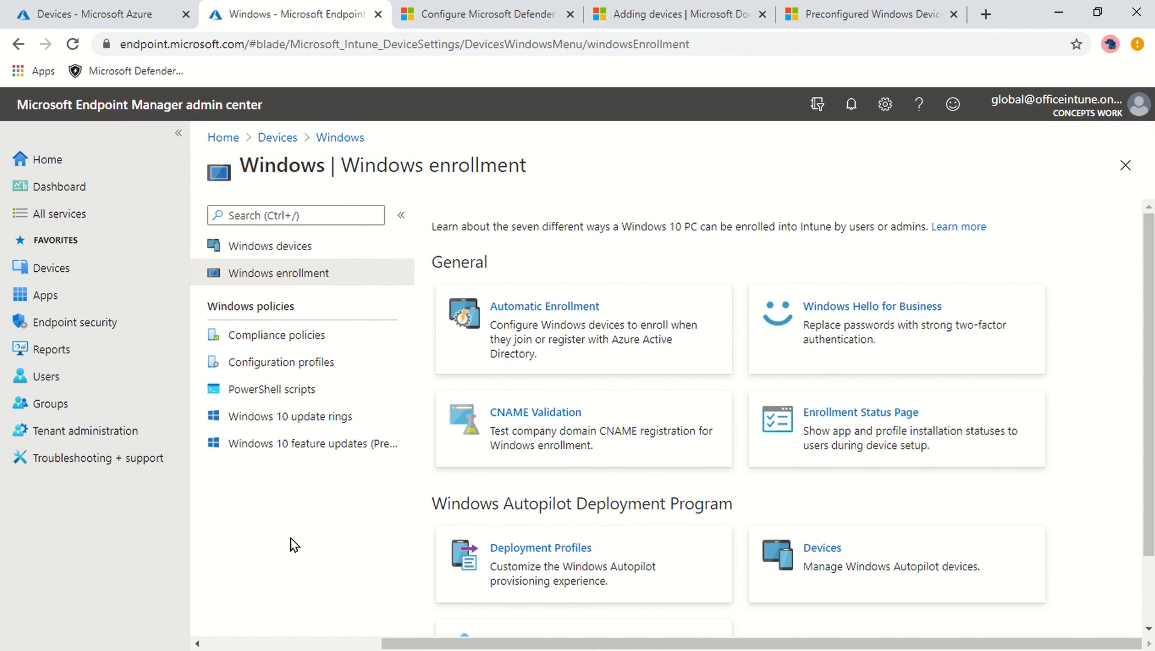
pyautogui.click(536, 574)
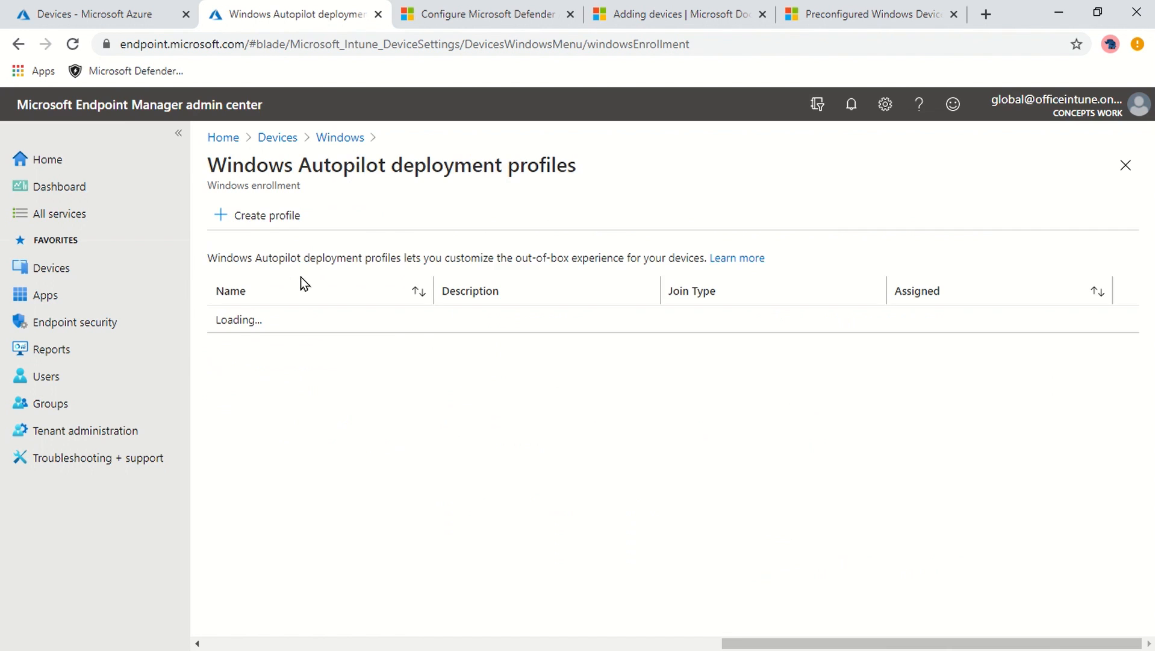
pyautogui.click(258, 217)
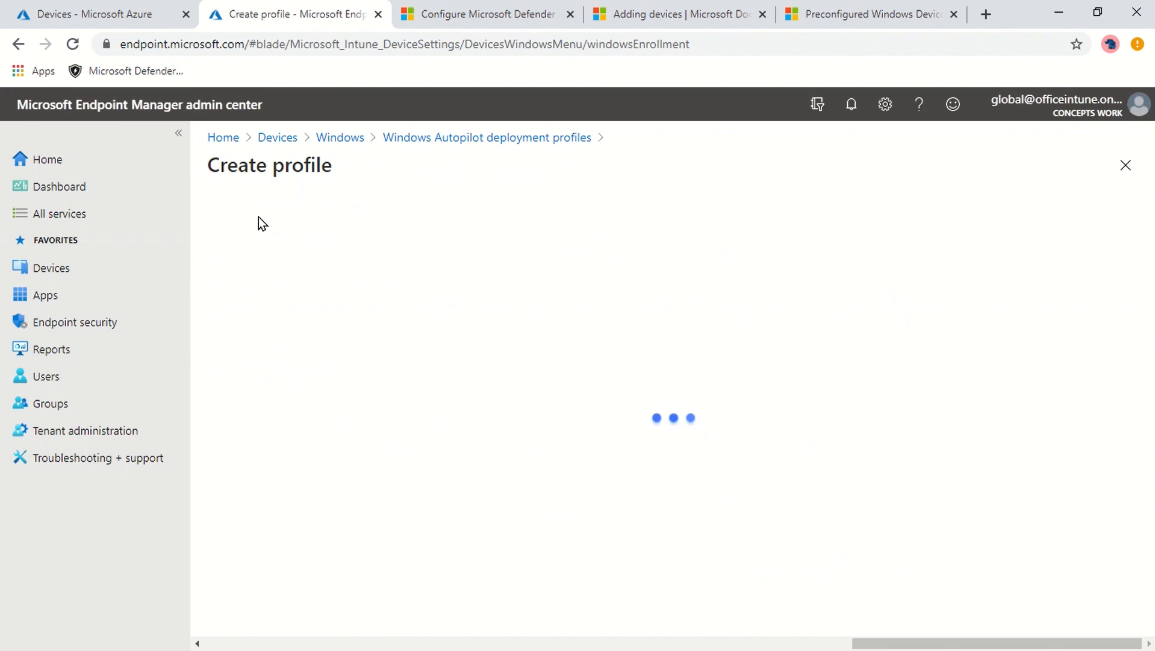
pyautogui.click(432, 267)
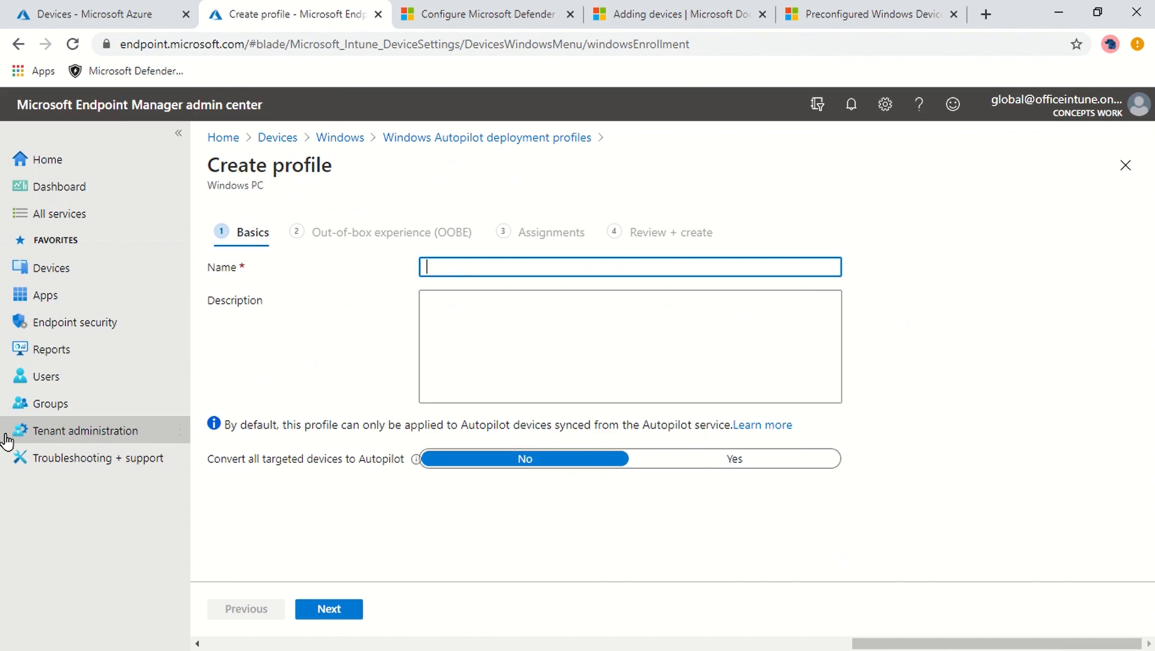
pyautogui.write('Windows Autopilot')
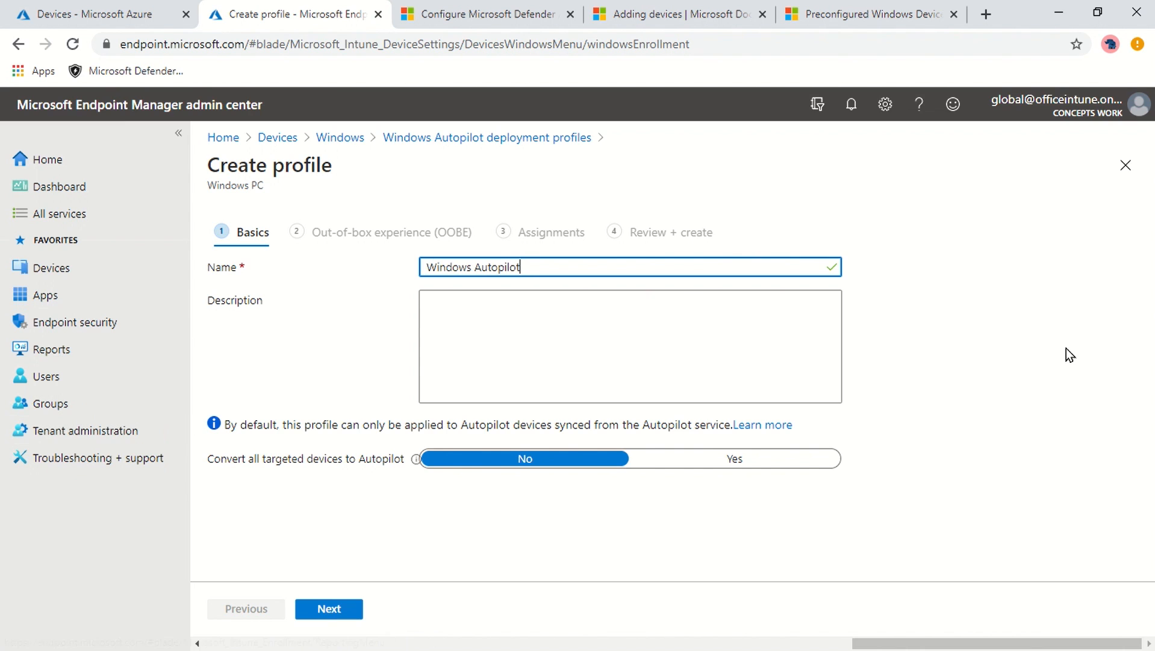
pyautogui.click(324, 607)
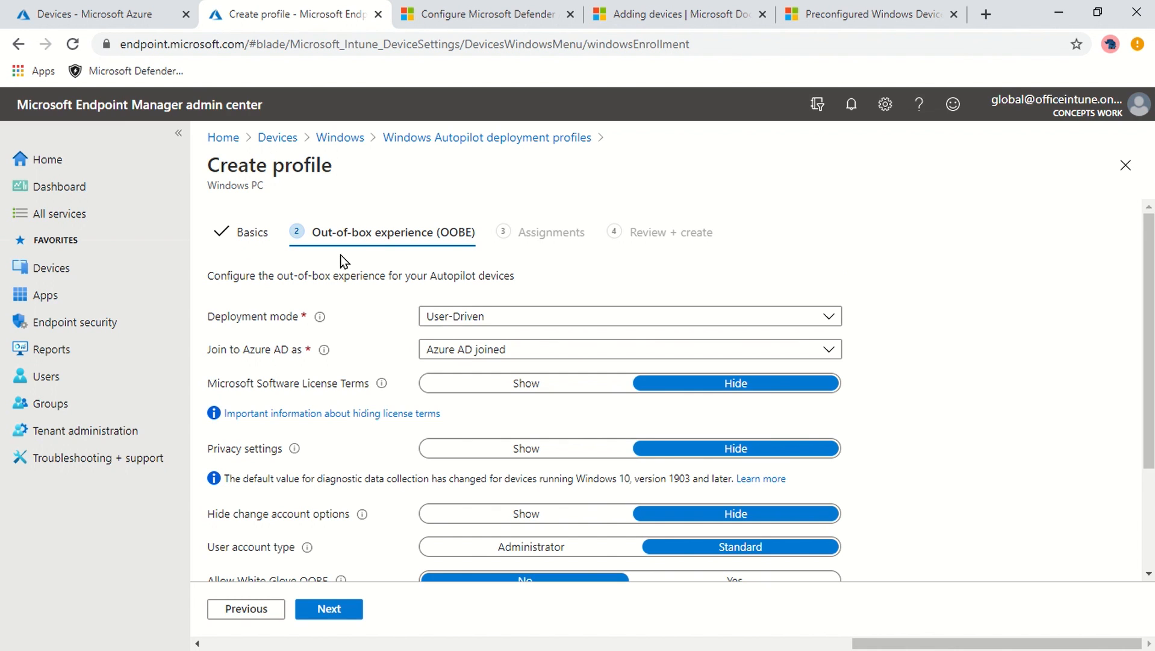
pyautogui.scroll(-3, 966, 253)
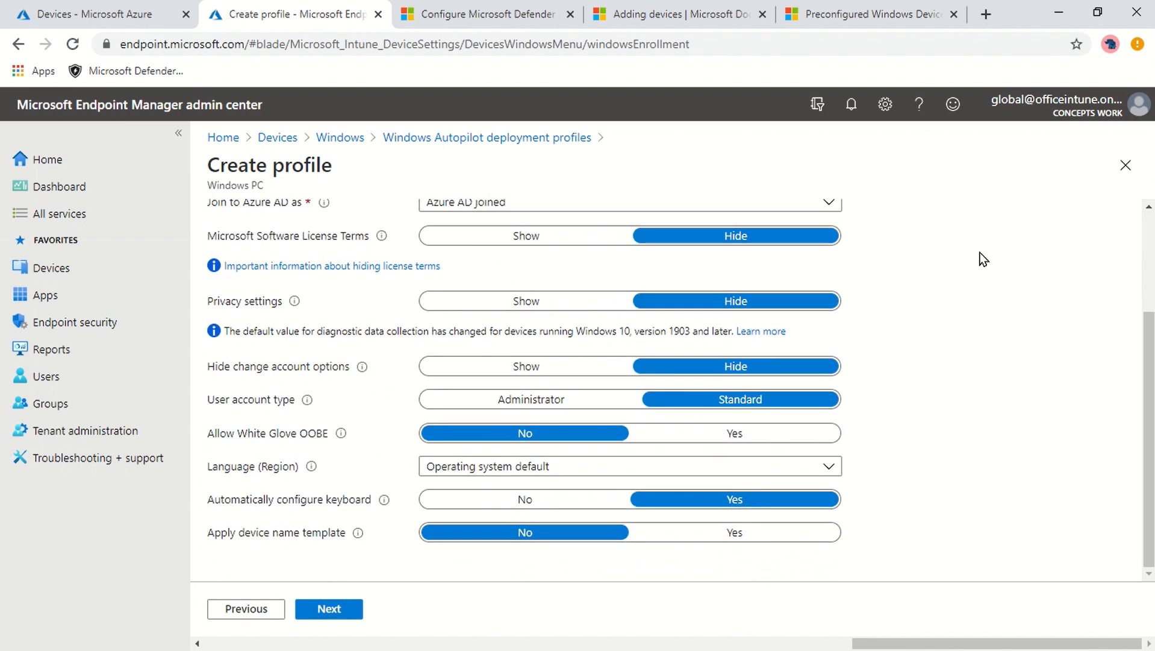
pyautogui.scroll(2, 646, 266)
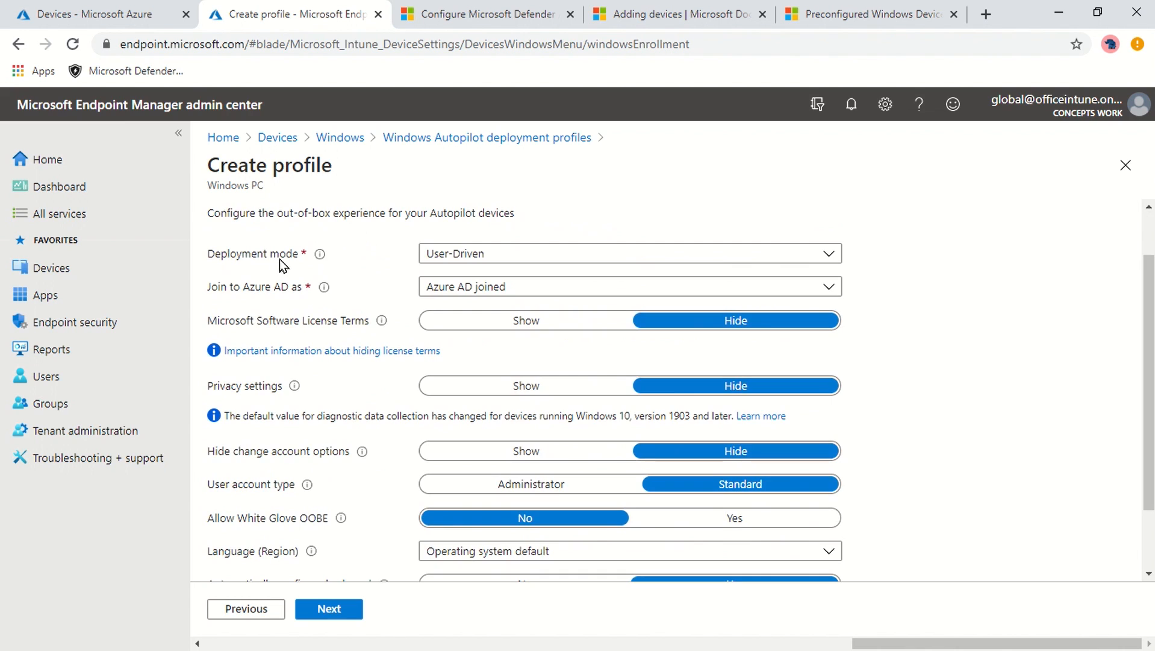
pyautogui.click(529, 260)
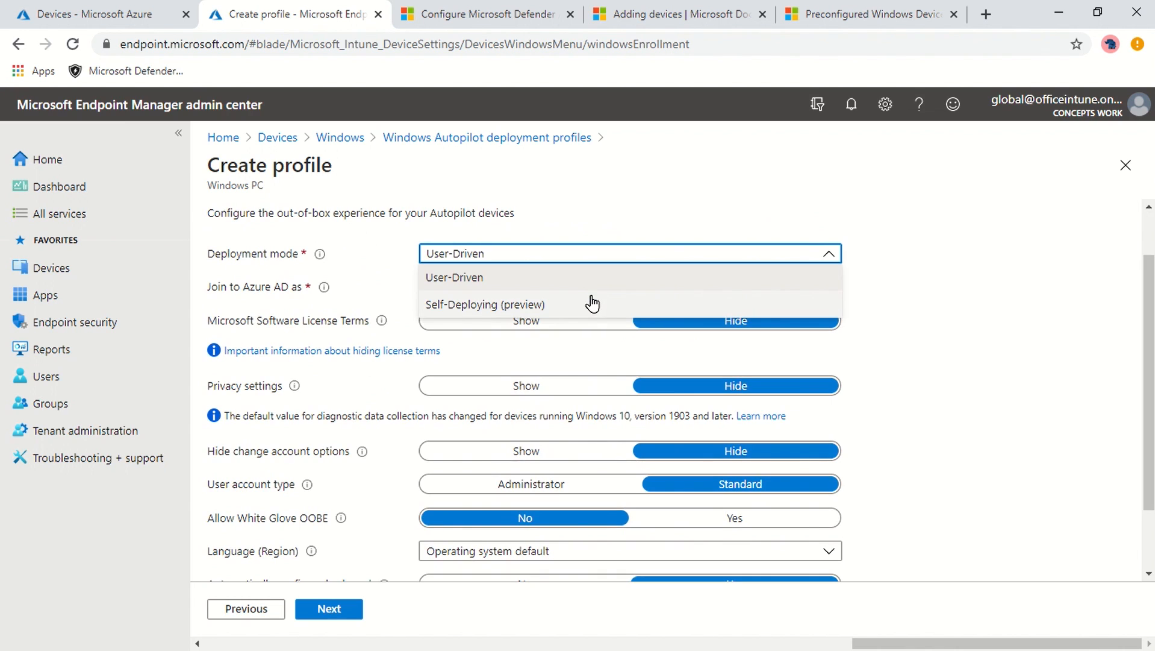
pyautogui.click(947, 277)
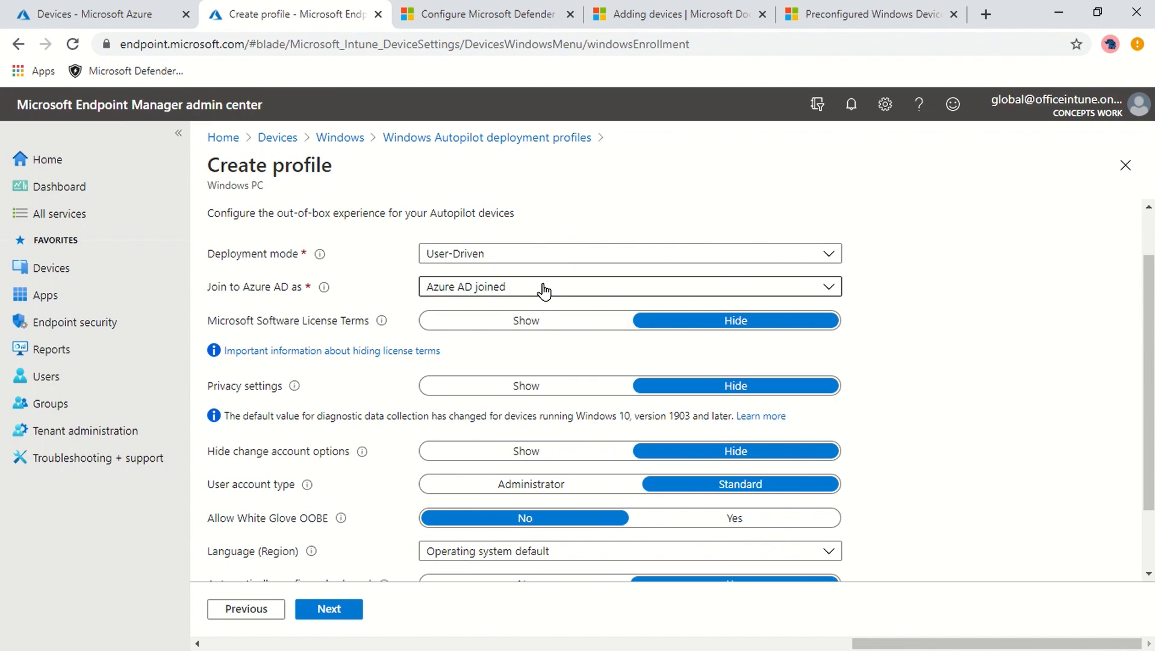
pyautogui.click(443, 295)
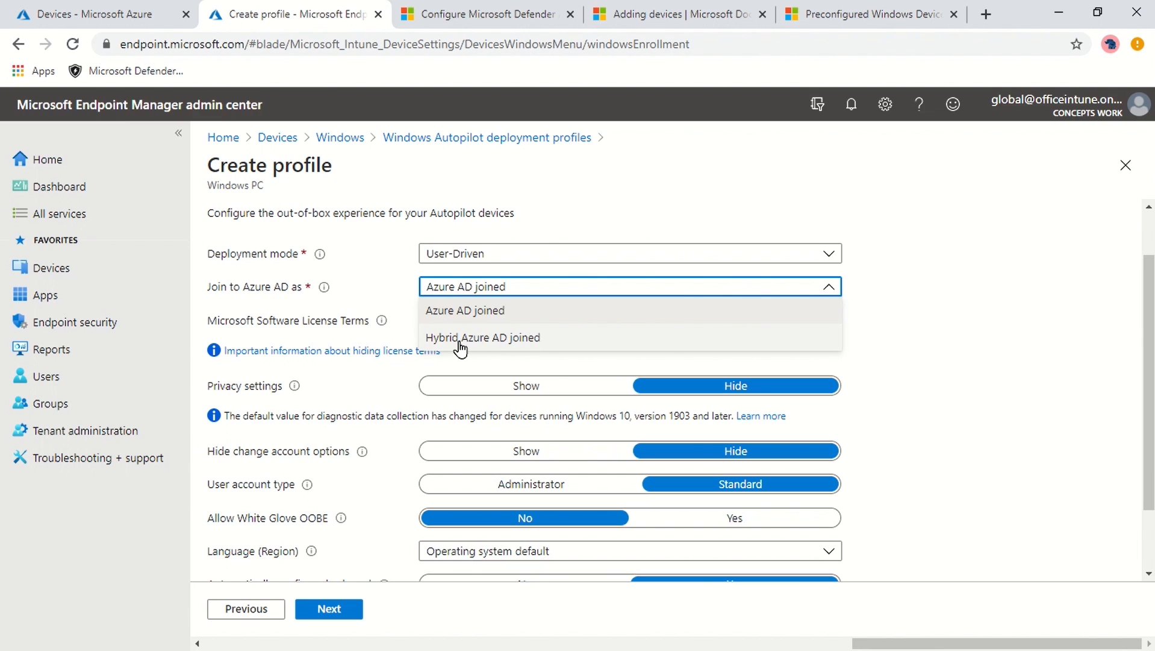
pyautogui.click(995, 315)
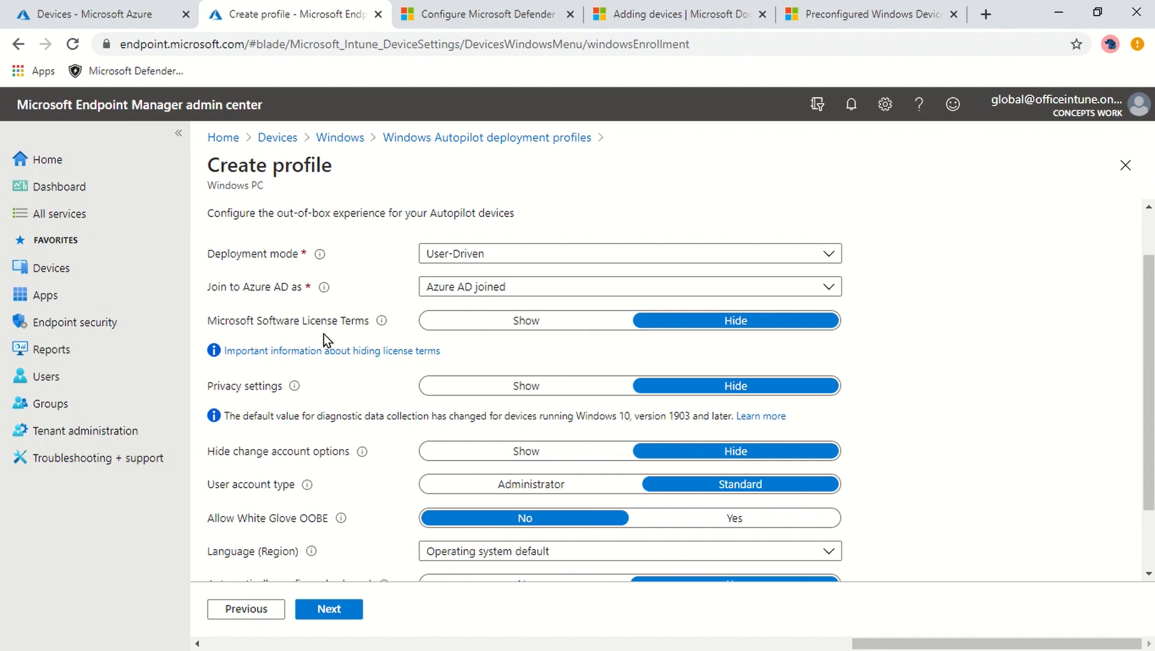
pyautogui.scroll(1, 1000, 325)
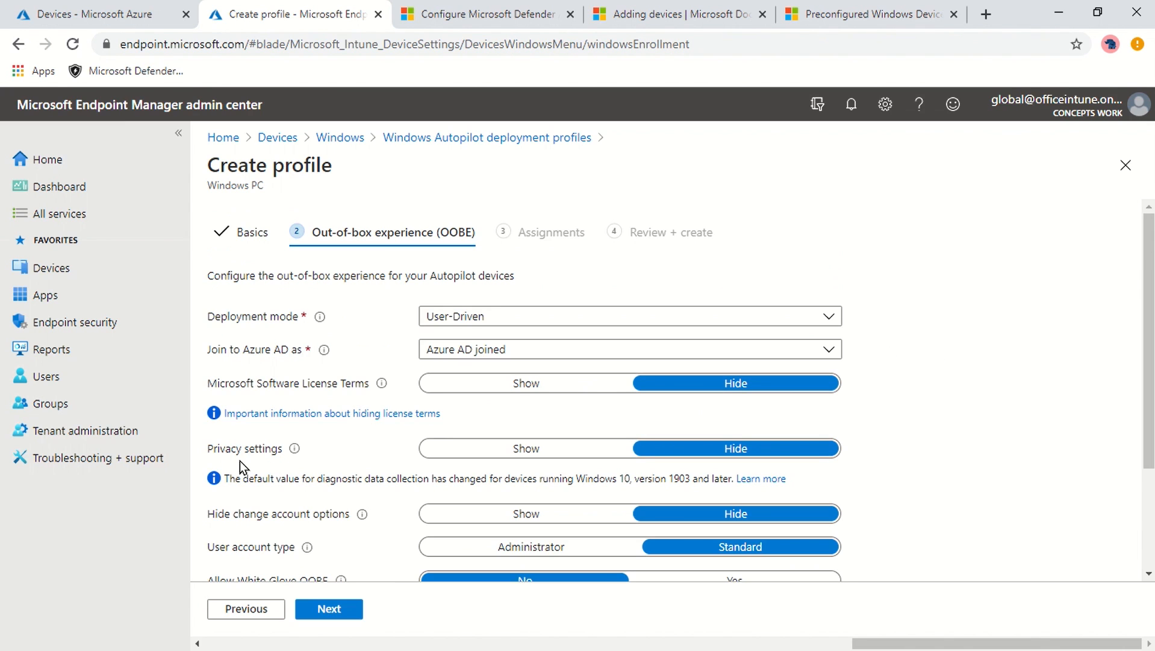
pyautogui.scroll(-3, 981, 429)
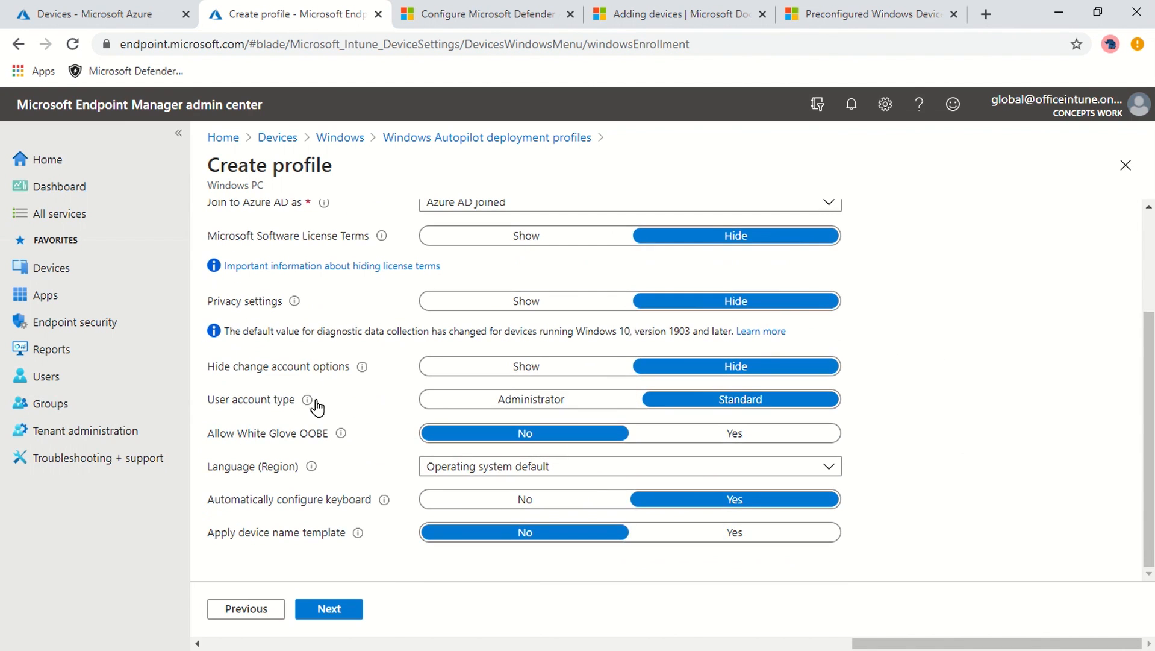
# - Highlight the Allow White Glove OOBE setting name while reviewing the OOBE settings
pyautogui.moveTo(307, 401)
pyautogui.moveTo(214, 436); pyautogui.dragTo(292, 435)
pyautogui.moveTo(210, 435); pyautogui.dragTo(312, 437)
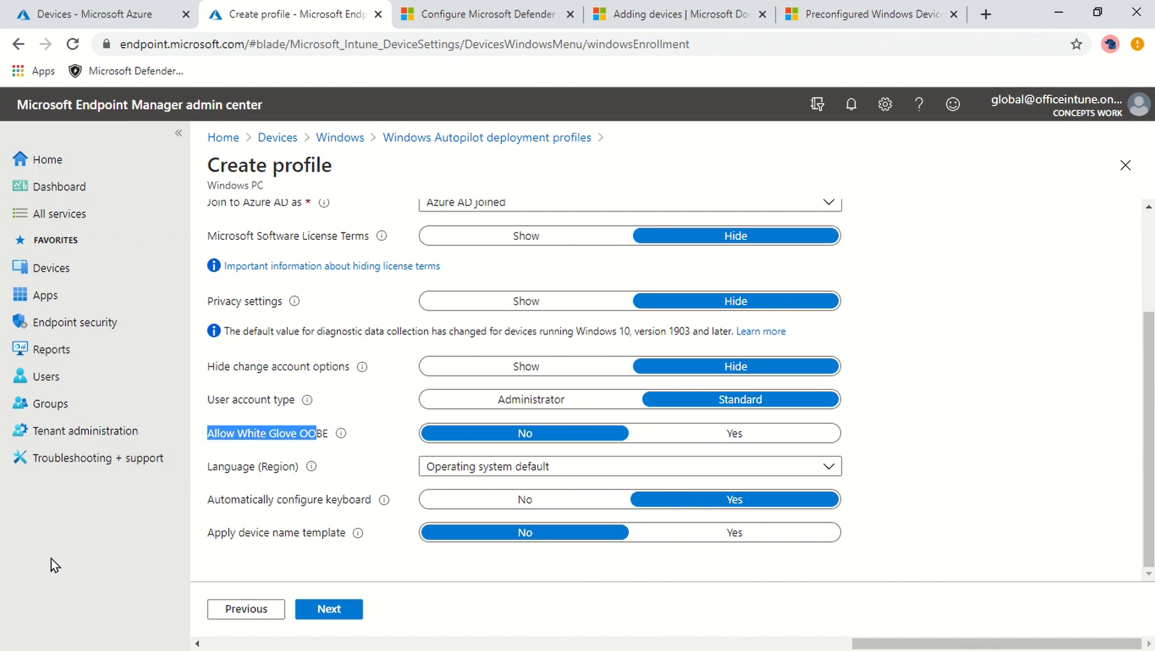
pyautogui.click(222, 435)
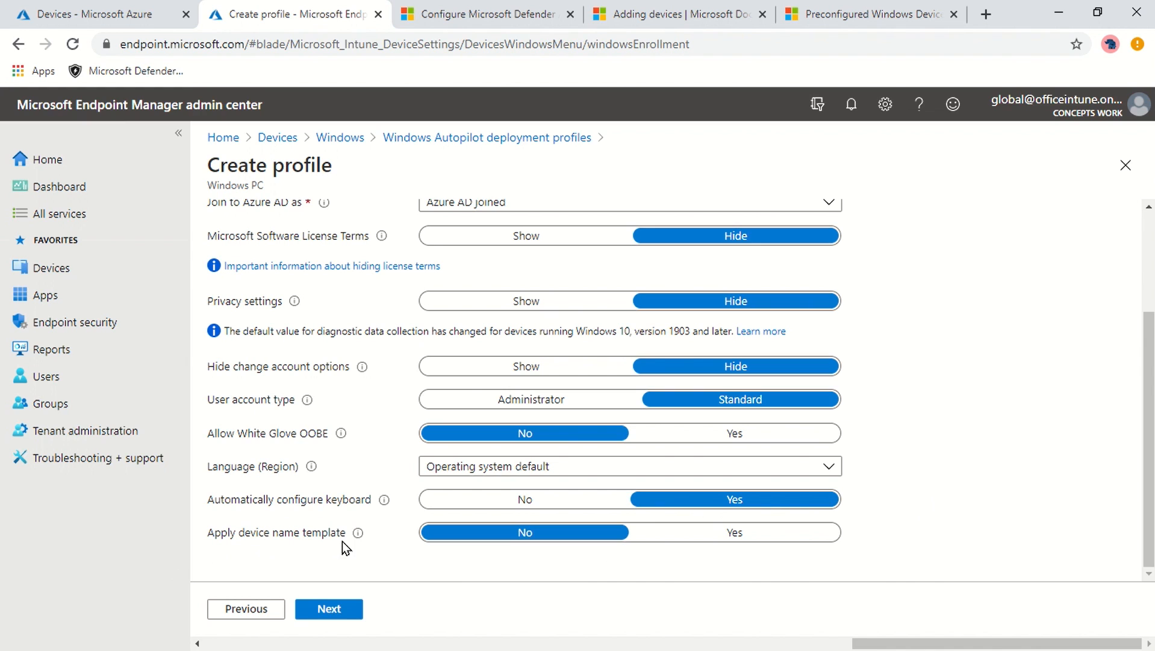
# - Try the device name template and read its naming rules, then set it back to No and continue
pyautogui.click(768, 536)
pyautogui.scroll(-2, 1018, 451)
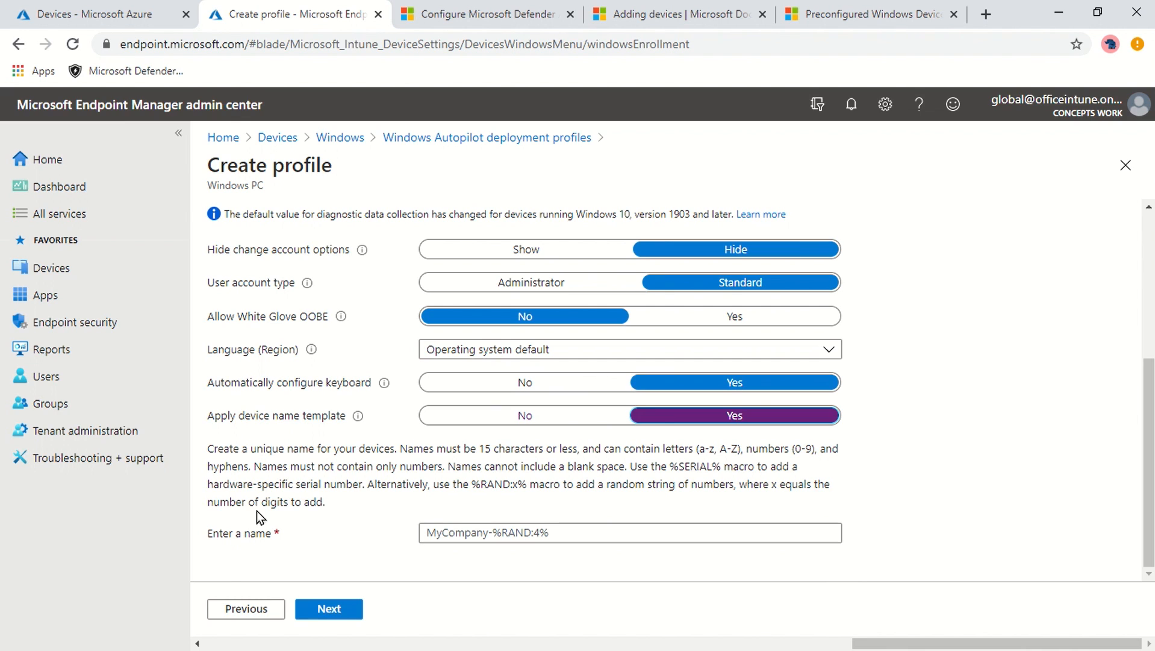
pyautogui.moveTo(267, 465); pyautogui.dragTo(337, 500)
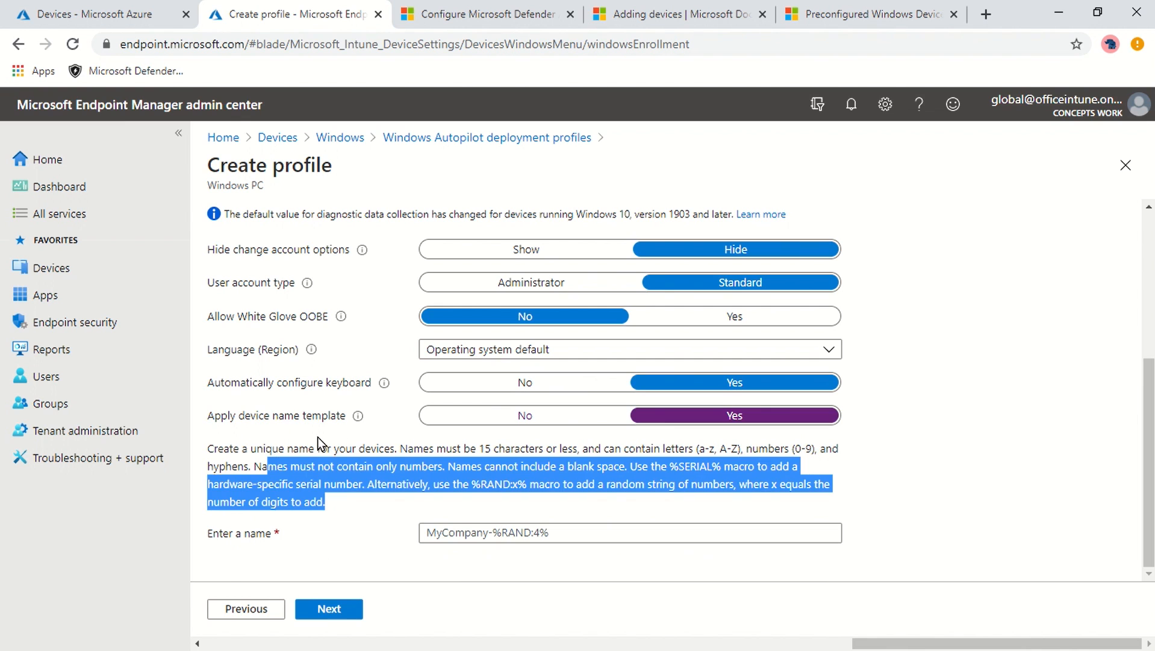
pyautogui.click(951, 458)
pyautogui.scroll(3, 951, 476)
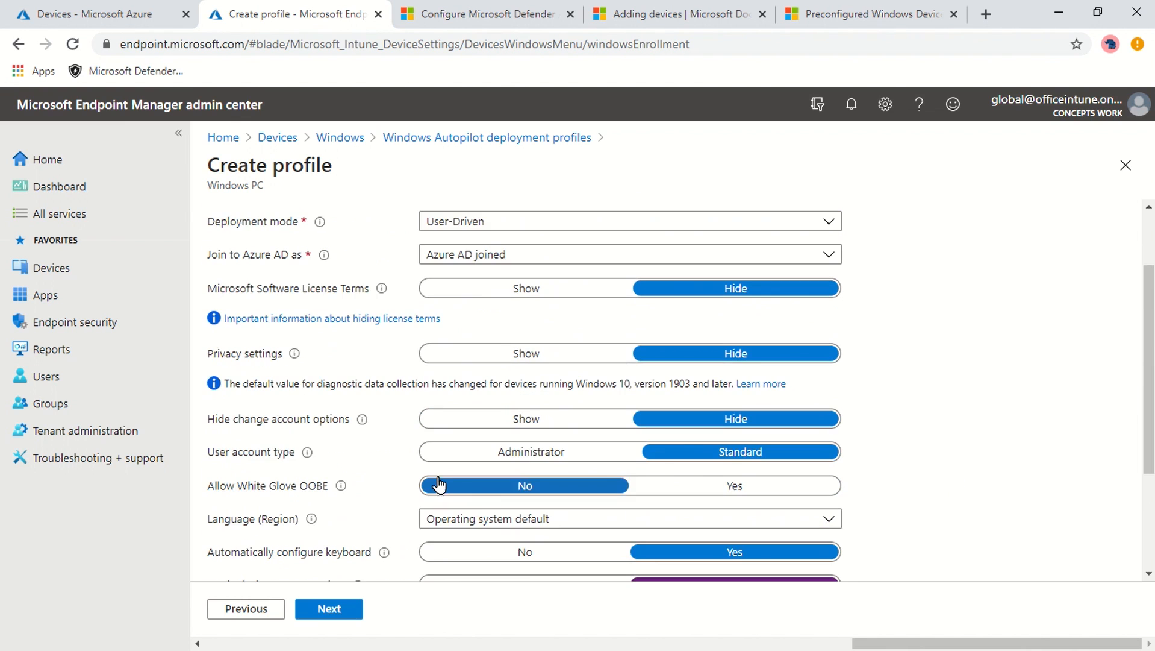
pyautogui.scroll(-3, 1137, 392)
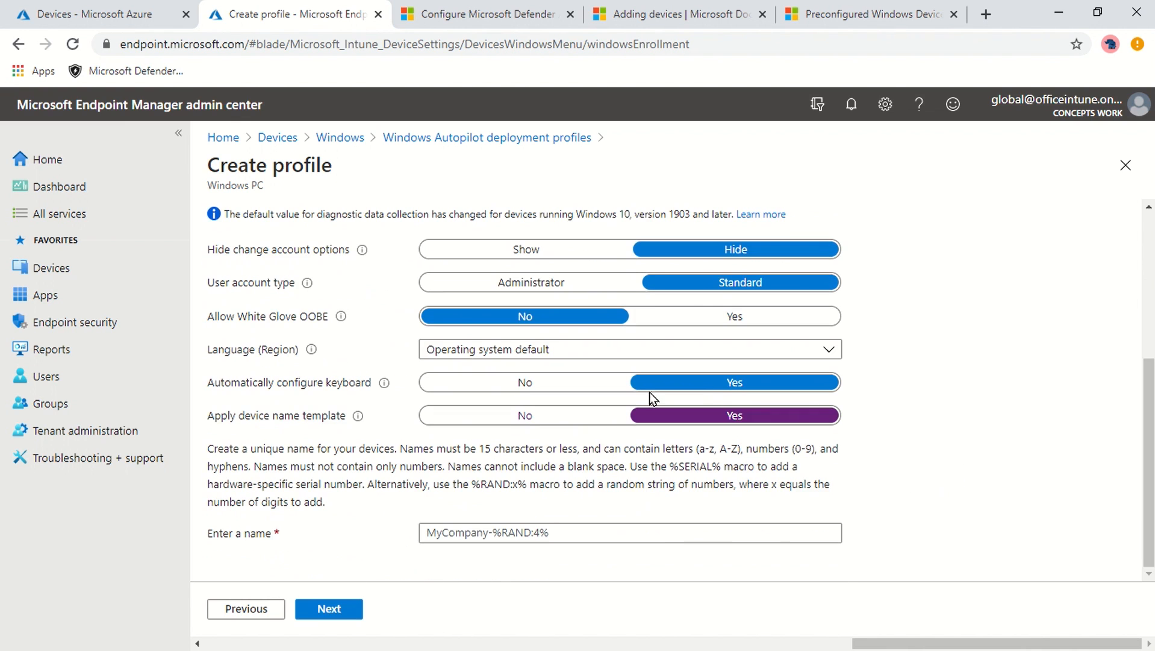
pyautogui.click(509, 415)
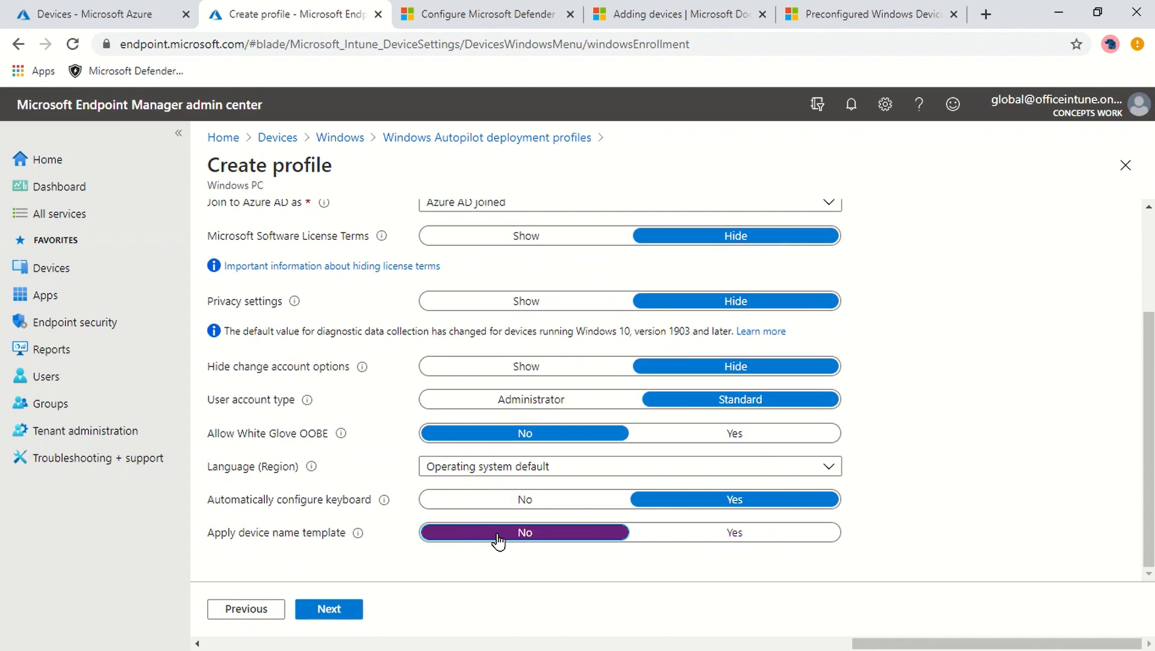
pyautogui.click(342, 610)
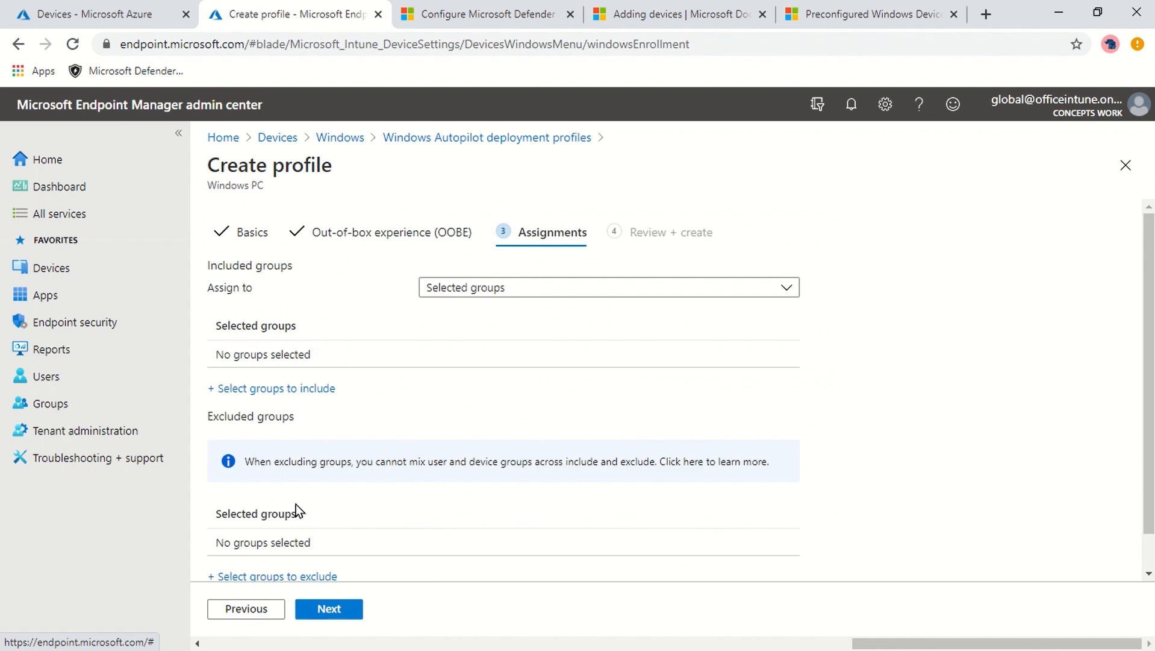
# - Assign the Autopilot profile to All devices, check the Review + create summary, then close the wizard
pyautogui.click(513, 294)
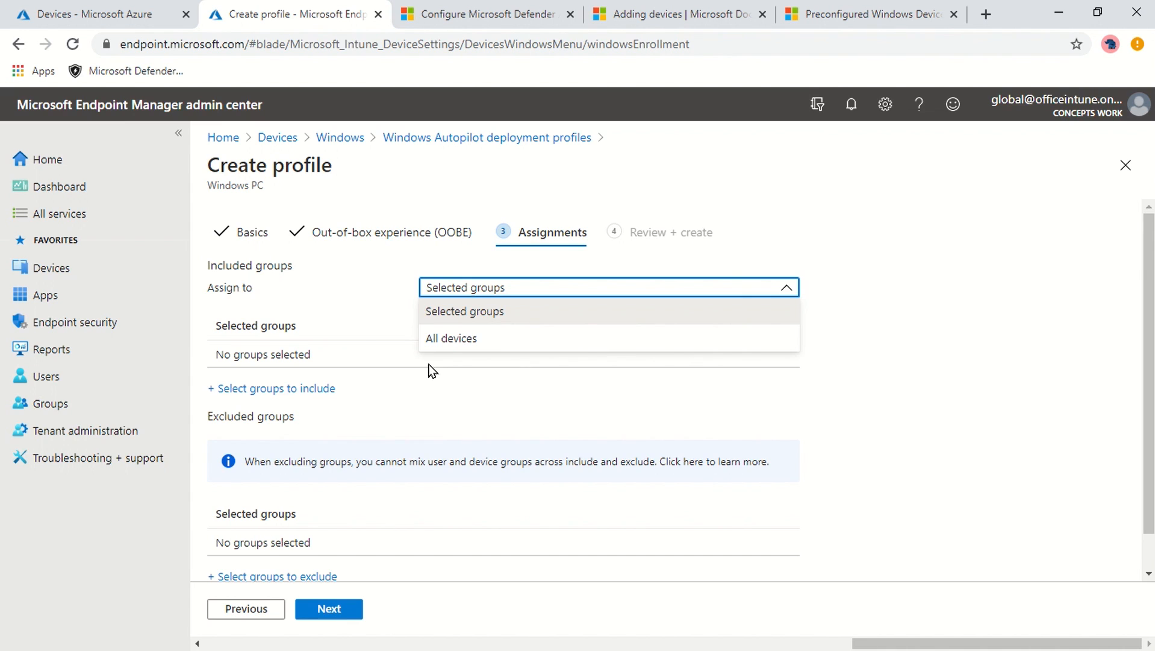
pyautogui.click(583, 338)
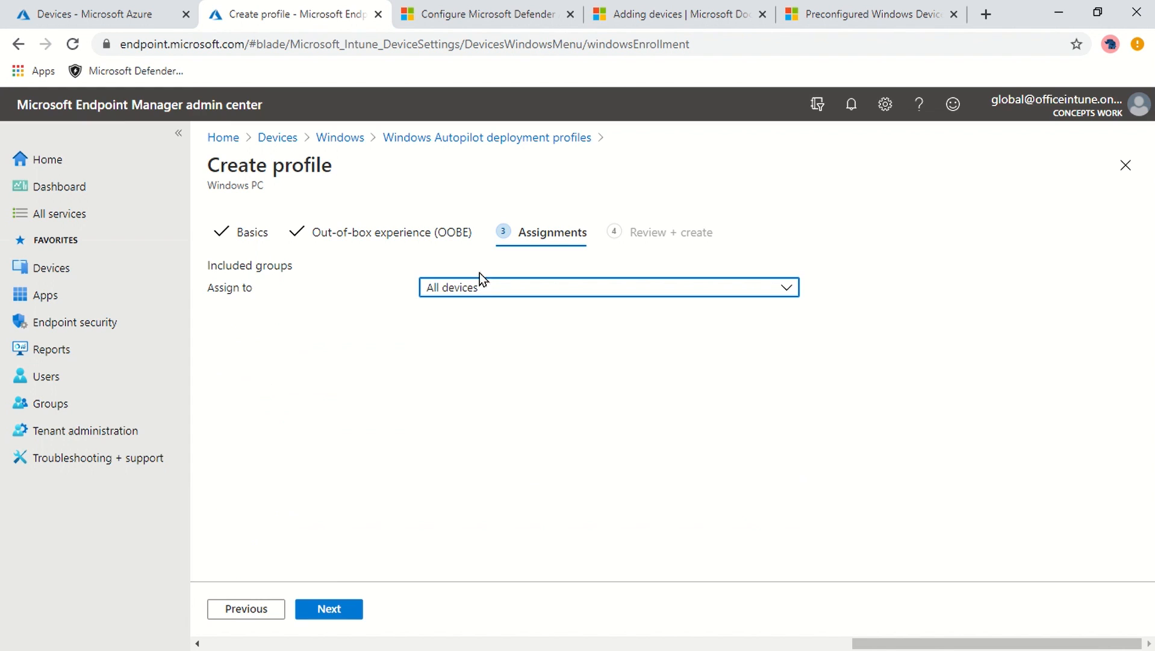
pyautogui.click(321, 610)
pyautogui.scroll(-3, 714, 327)
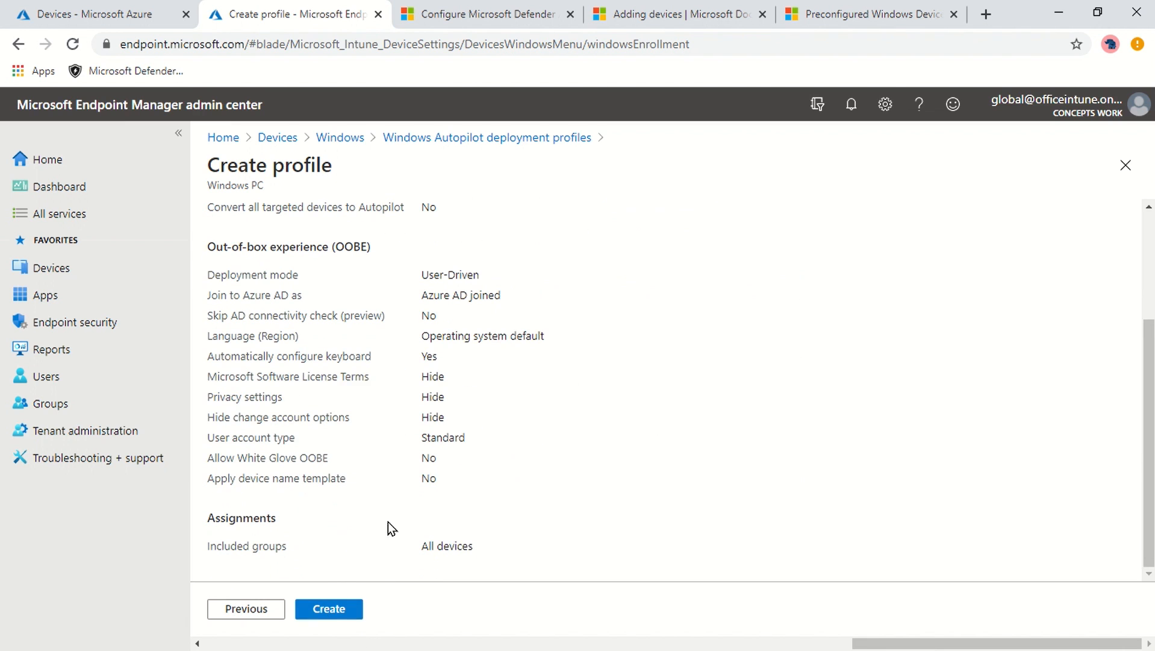
pyautogui.scroll(3, 542, 271)
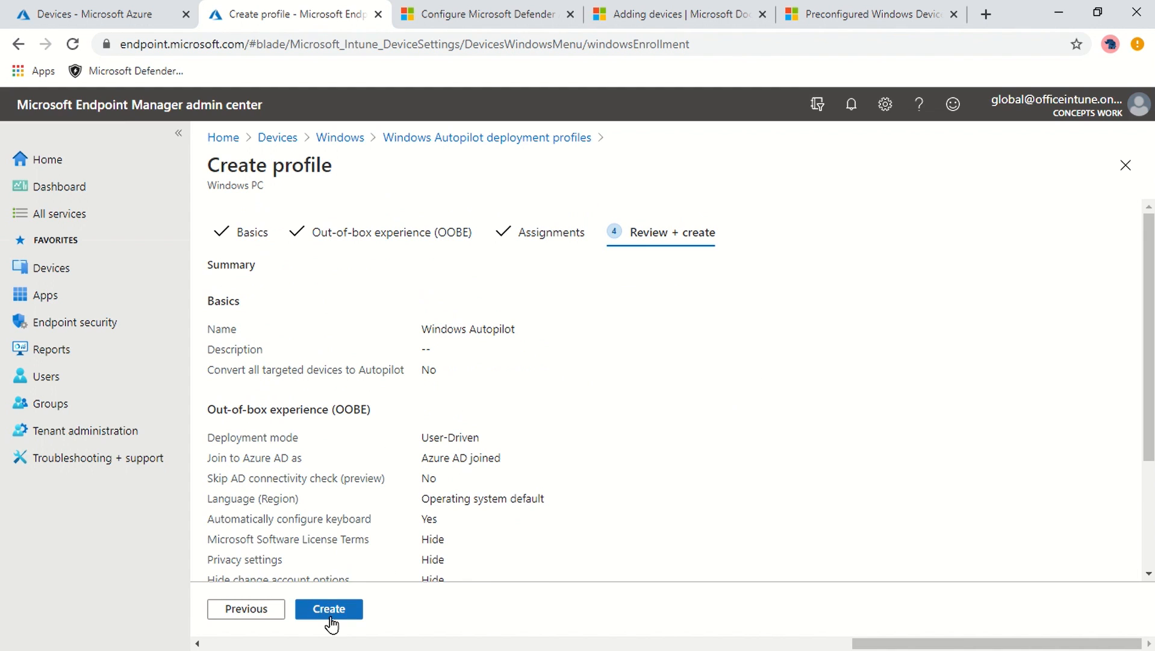
pyautogui.click(1124, 166)
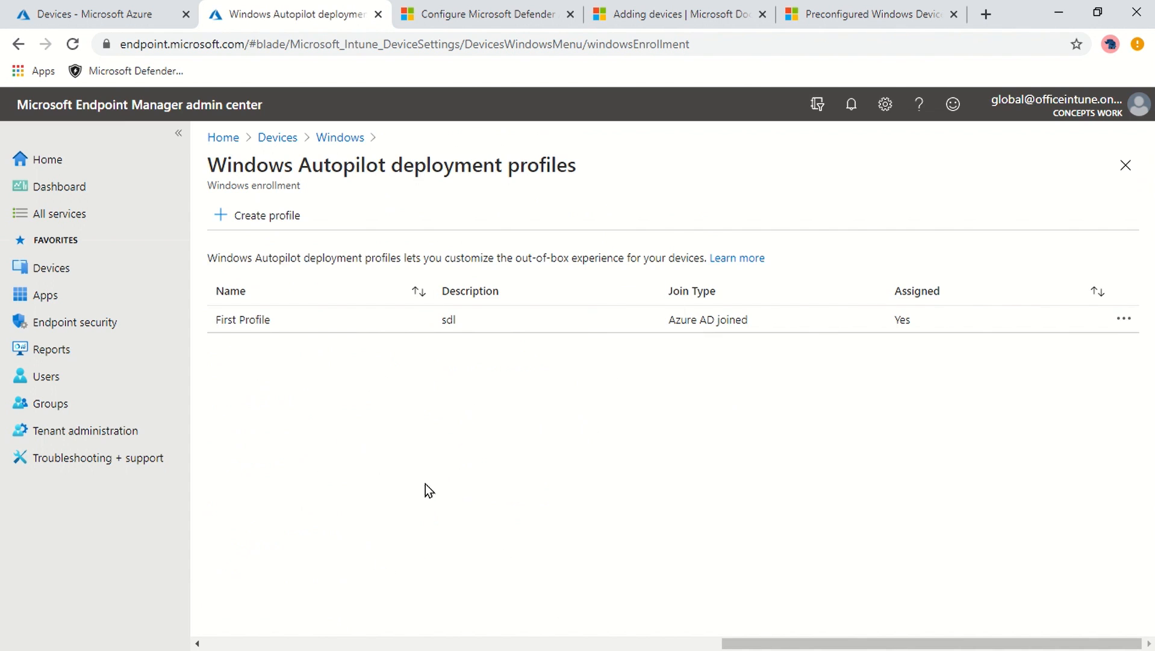
# - Open First Profile's Properties and review settings such as Azure AD joined and device name
pyautogui.click(238, 323)
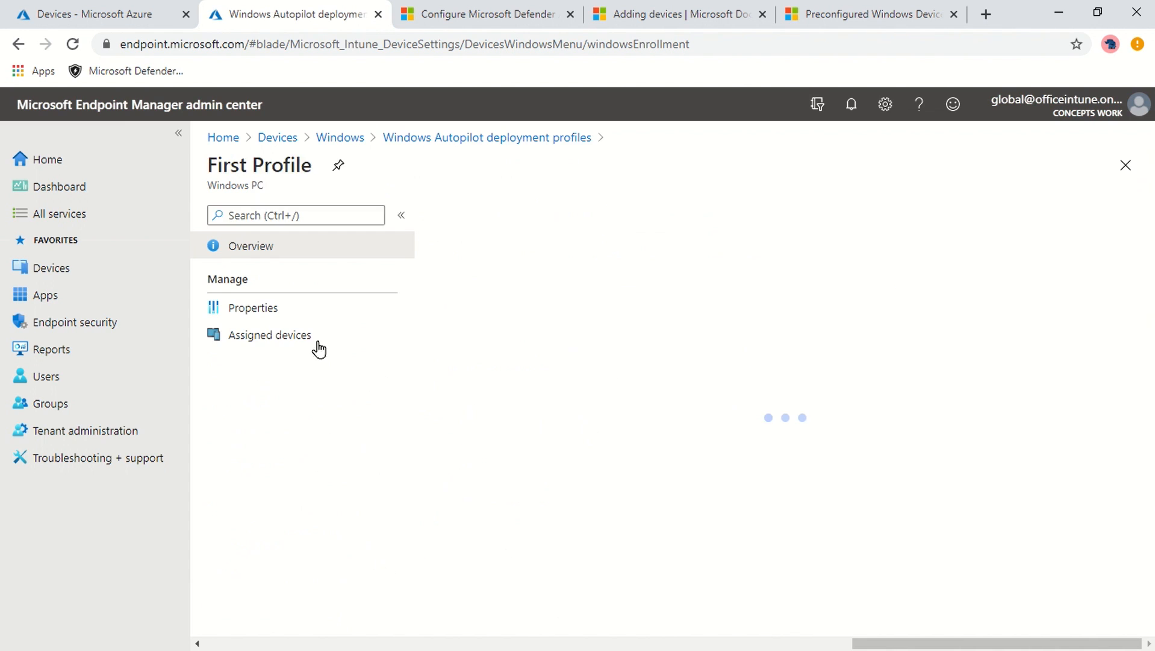
pyautogui.click(276, 308)
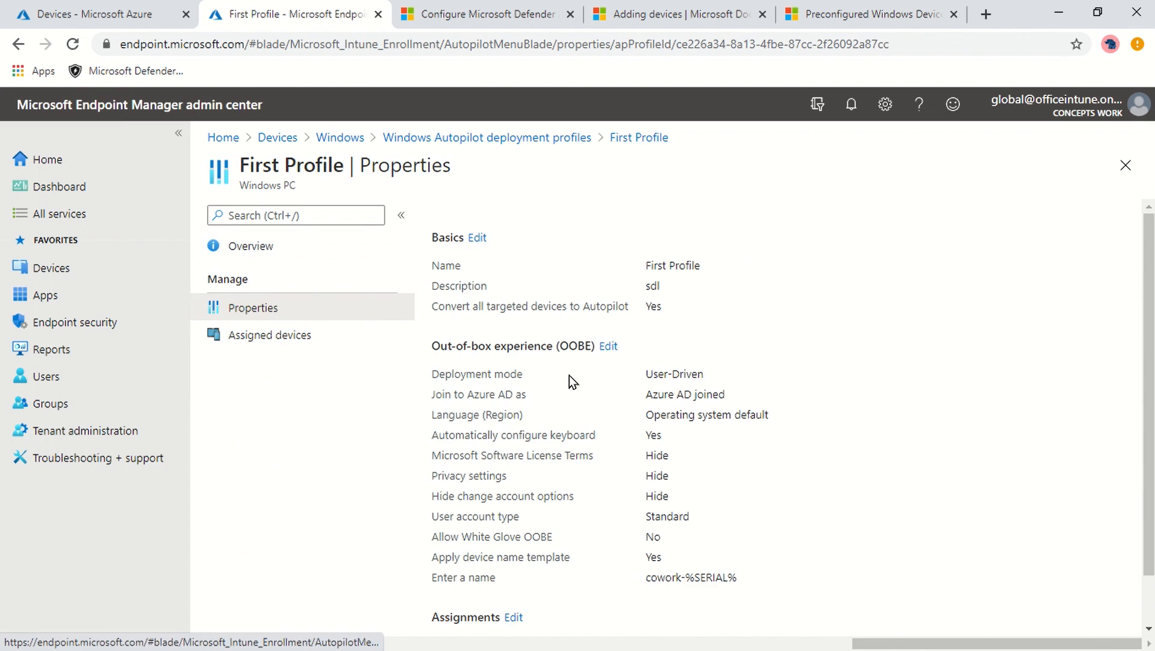
pyautogui.scroll(-1, 864, 416)
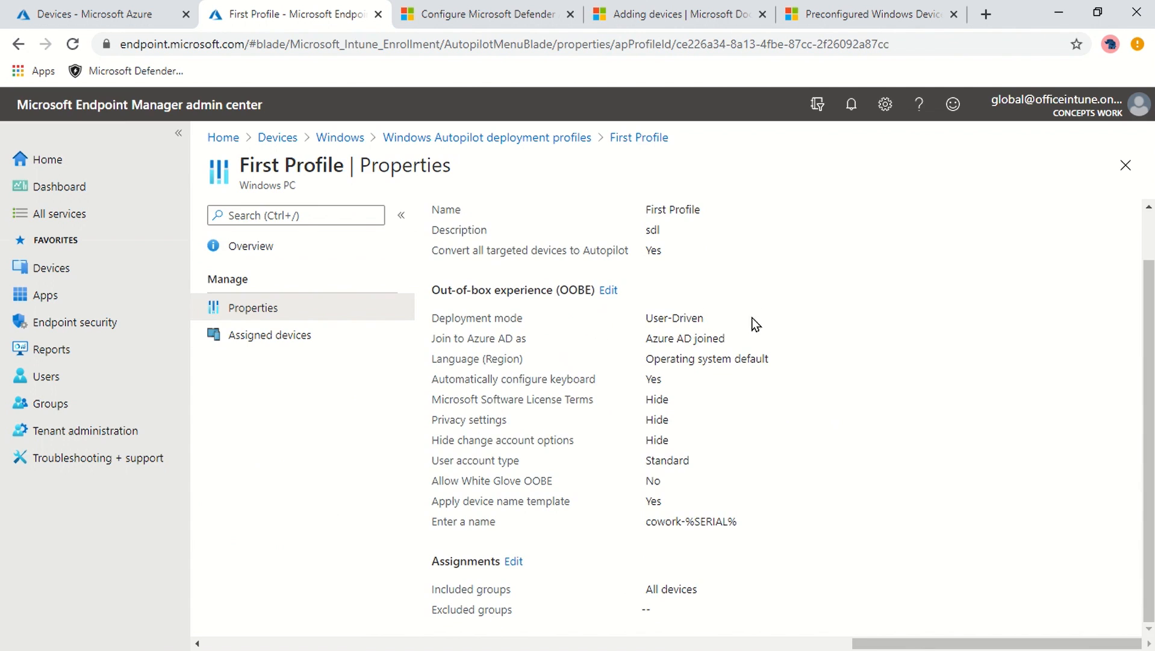
pyautogui.tripleClick(739, 336)
pyautogui.moveTo(475, 521); pyautogui.dragTo(777, 526)
pyautogui.click(565, 555)
pyautogui.scroll(1, 900, 468)
pyautogui.scroll(-1, 900, 462)
# - Check the VM window, then close the First Profile blades back to Windows enrollment
pyautogui.click(864, 306)
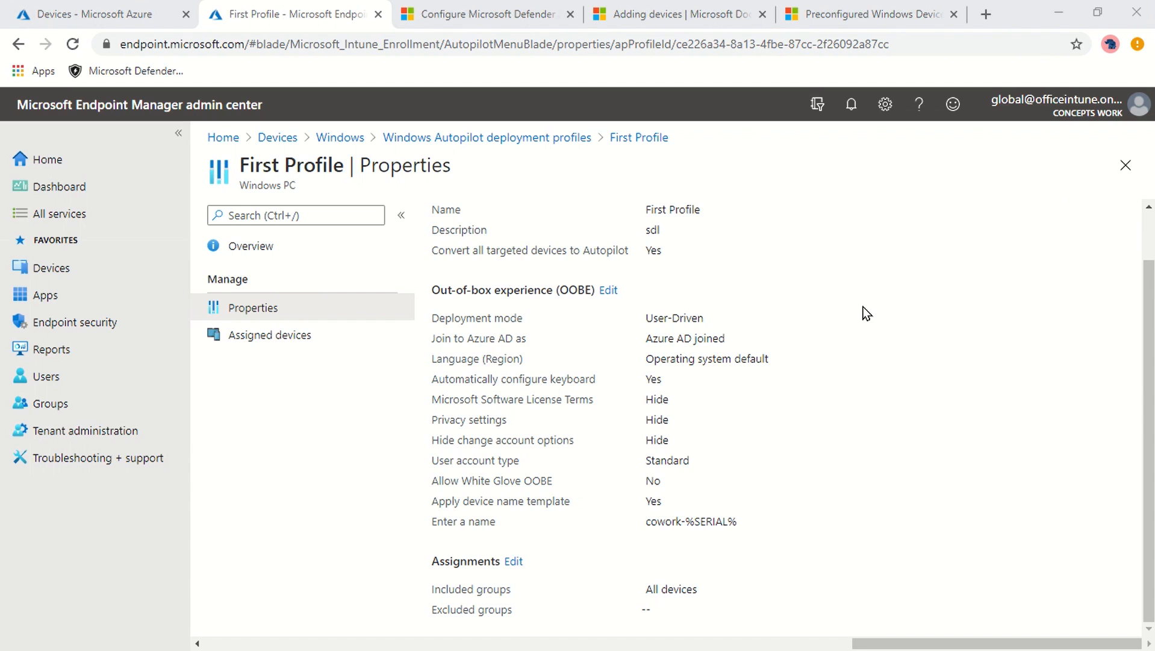
pyautogui.hotkey('alt', 'Tab')
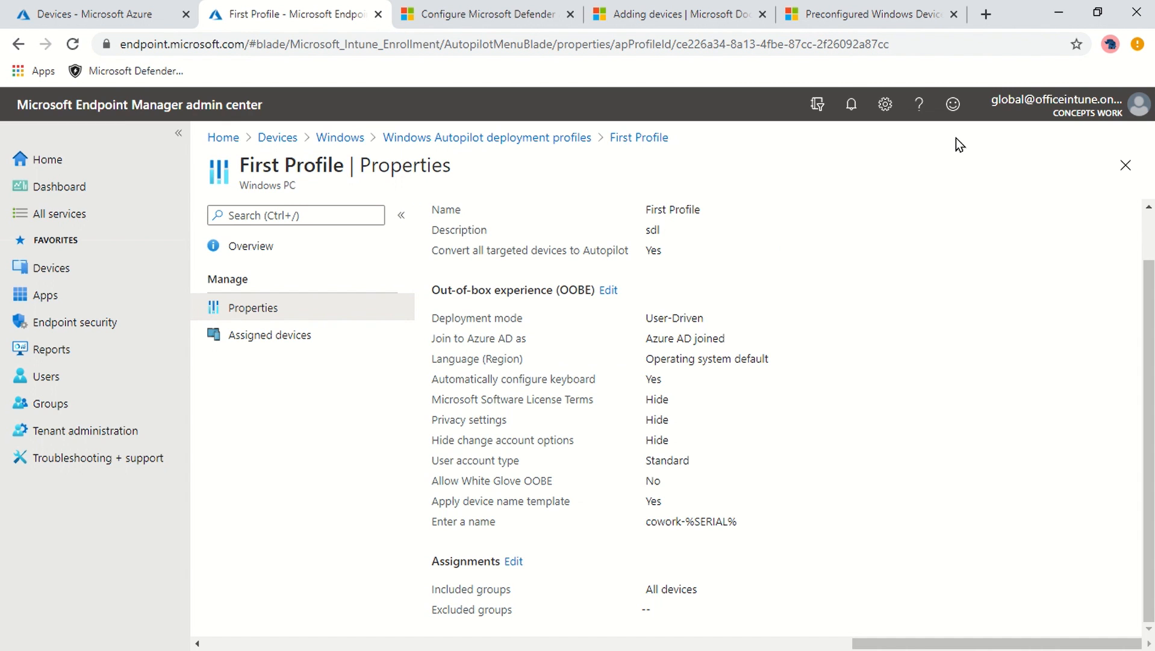
pyautogui.click(1126, 164)
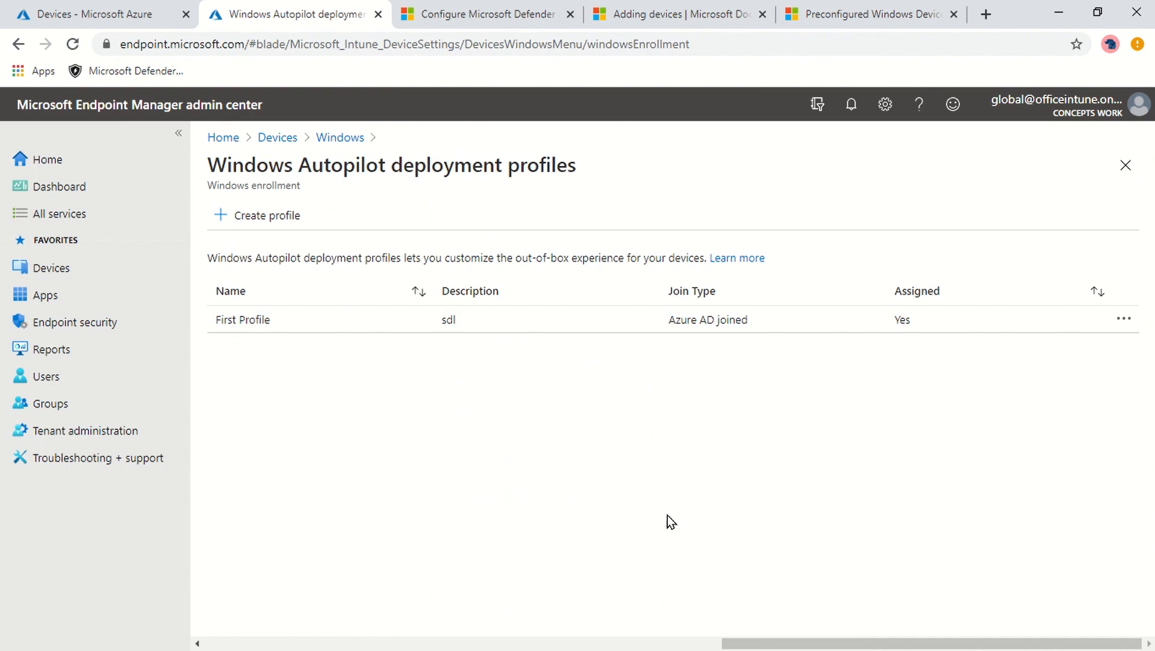
pyautogui.click(1126, 165)
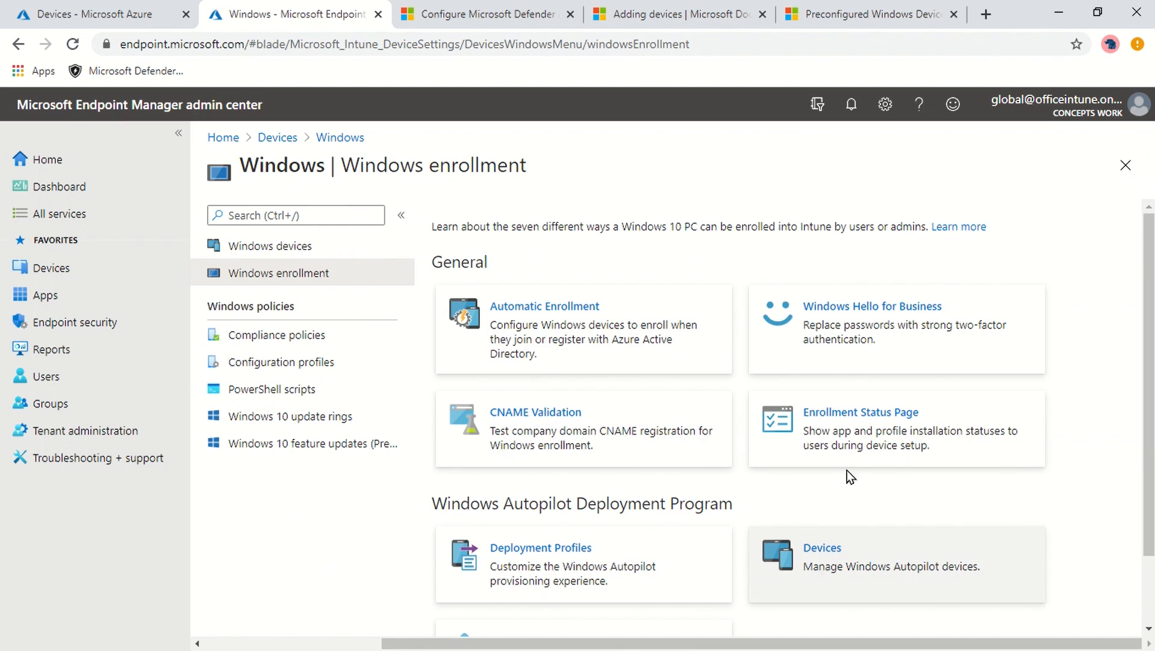
# - Open Enrollment Status Page profiles from the Windows enrollment card and start a new profile
pyautogui.click(851, 432)
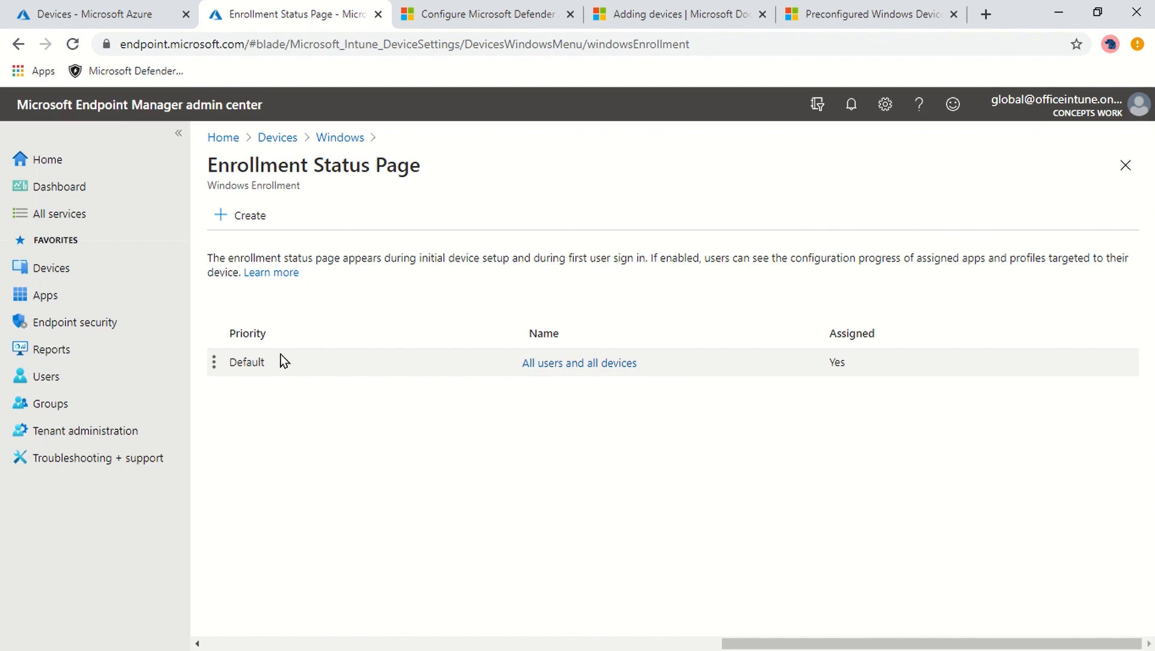
pyautogui.click(249, 215)
# - Name the new Enrollment Status Page profile 'kj' with description 'jh' and continue to Settings
pyautogui.click(442, 265)
pyautogui.write('kj')
pyautogui.click(480, 353)
pyautogui.write('jh')
pyautogui.click(315, 611)
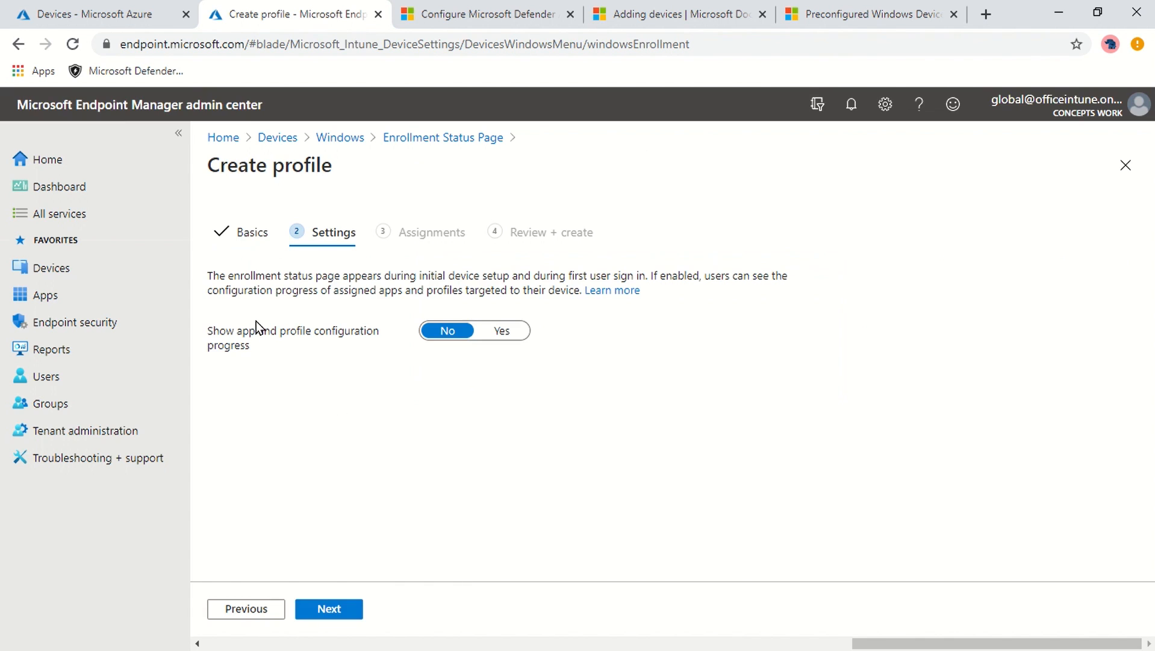
# - Read the settings explanation and turn on showing app and profile configuration progress
pyautogui.moveTo(229, 290); pyautogui.dragTo(352, 272)
pyautogui.click(288, 422)
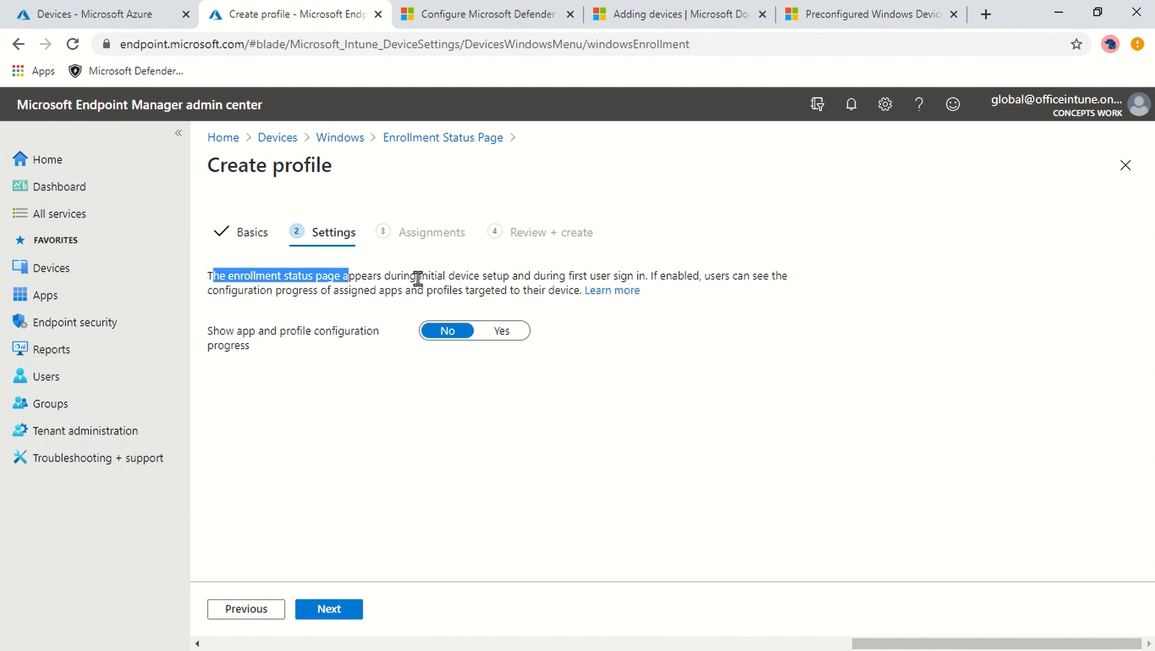
pyautogui.moveTo(485, 290); pyautogui.dragTo(563, 288)
pyautogui.click(614, 430)
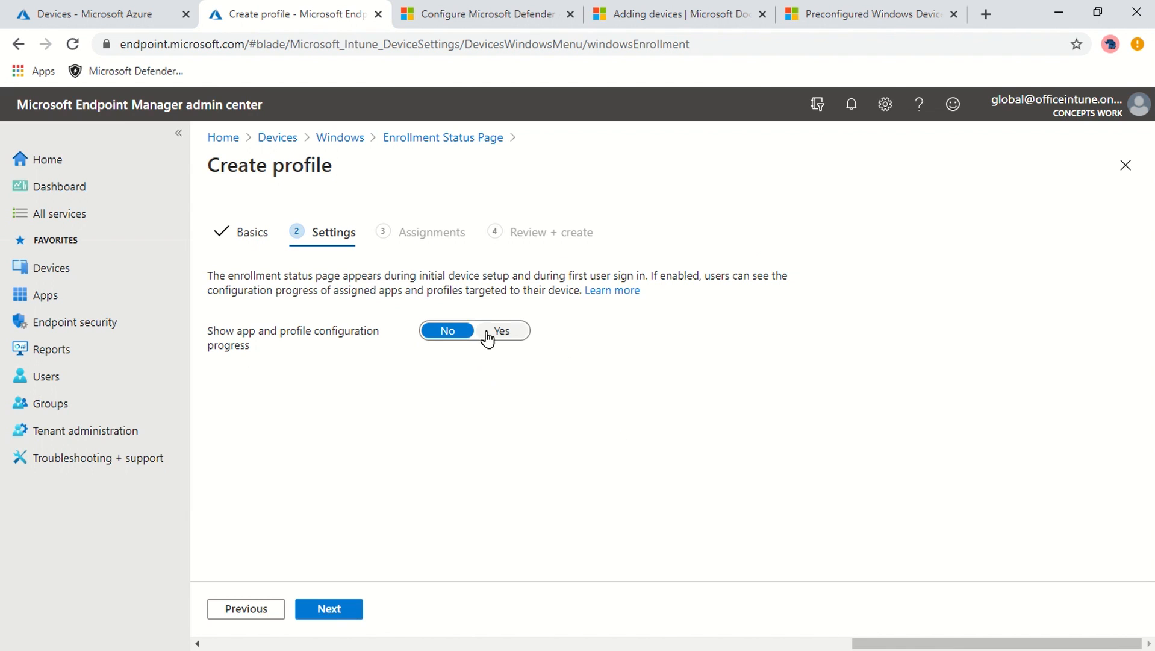
pyautogui.click(513, 328)
pyautogui.scroll(-2, 873, 331)
pyautogui.scroll(-1, 1005, 329)
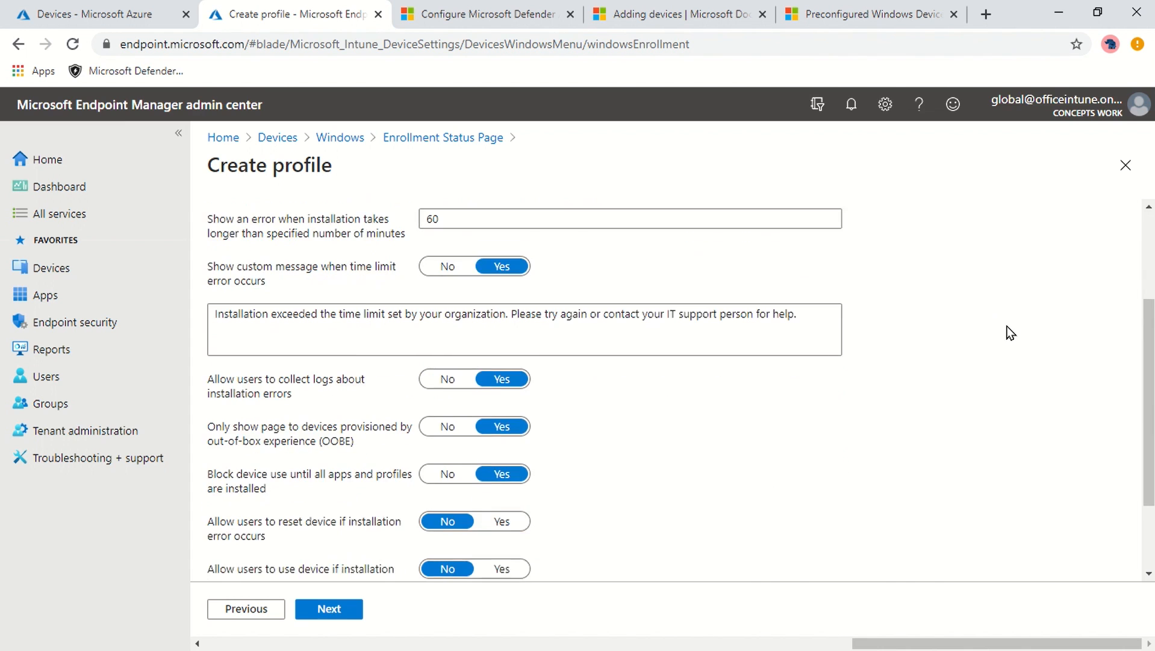
pyautogui.scroll(1, 1011, 333)
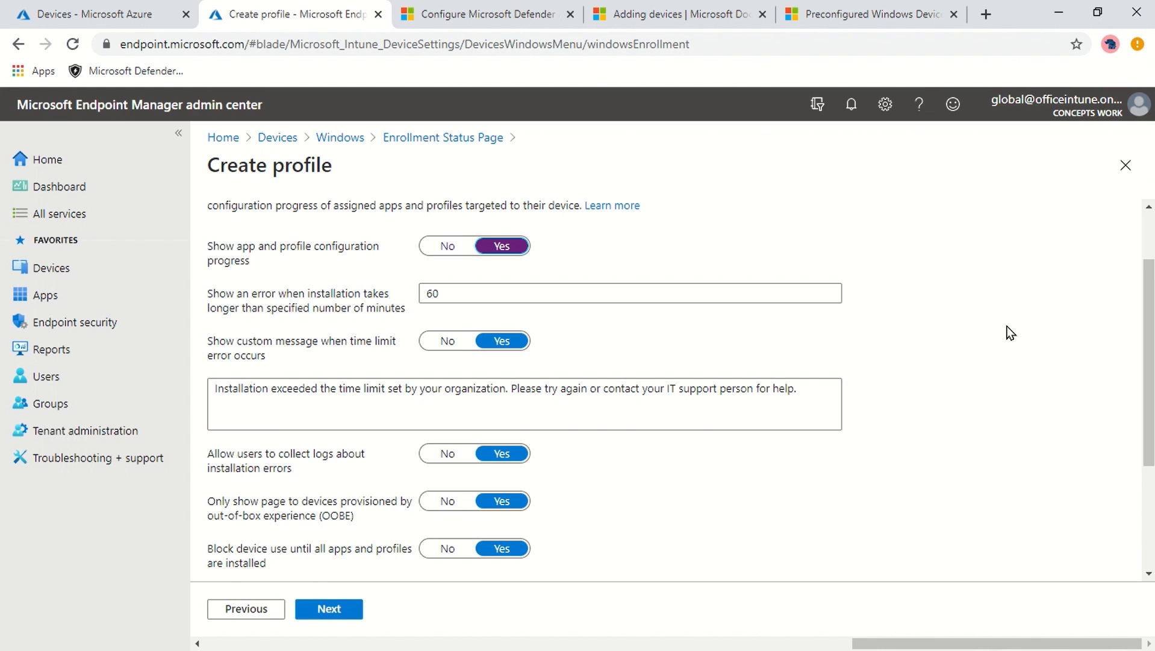
pyautogui.scroll(-3, 325, 313)
pyautogui.scroll(1, 320, 311)
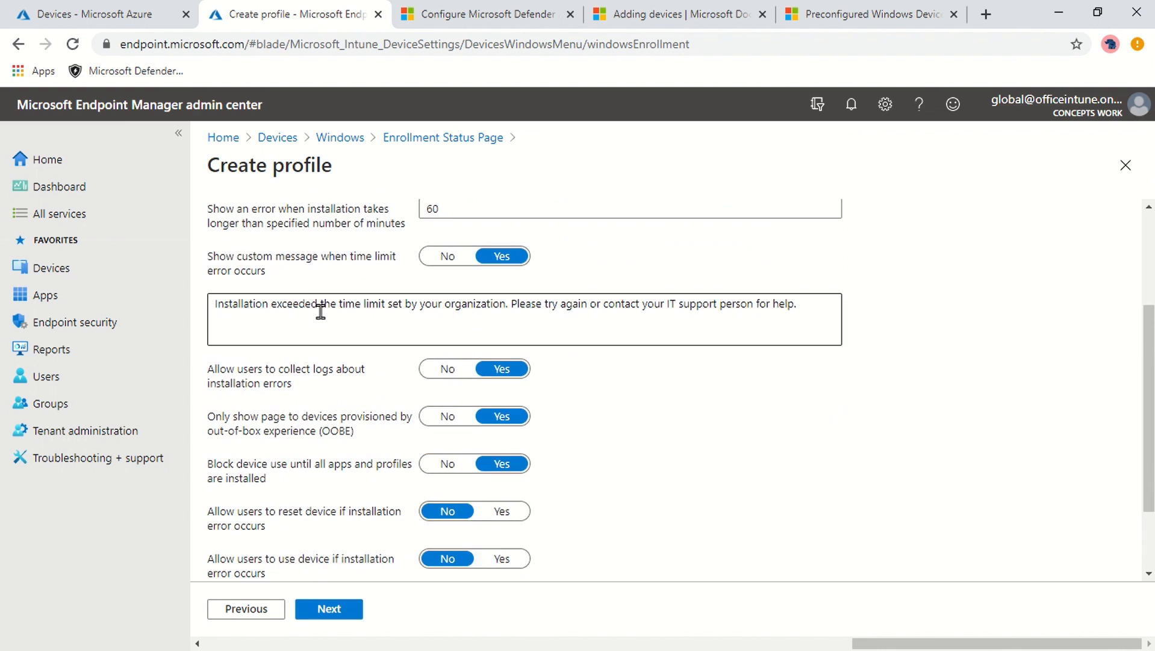
# - Review the custom message setting, then close the new profile without saving
pyautogui.moveTo(247, 256); pyautogui.dragTo(317, 259)
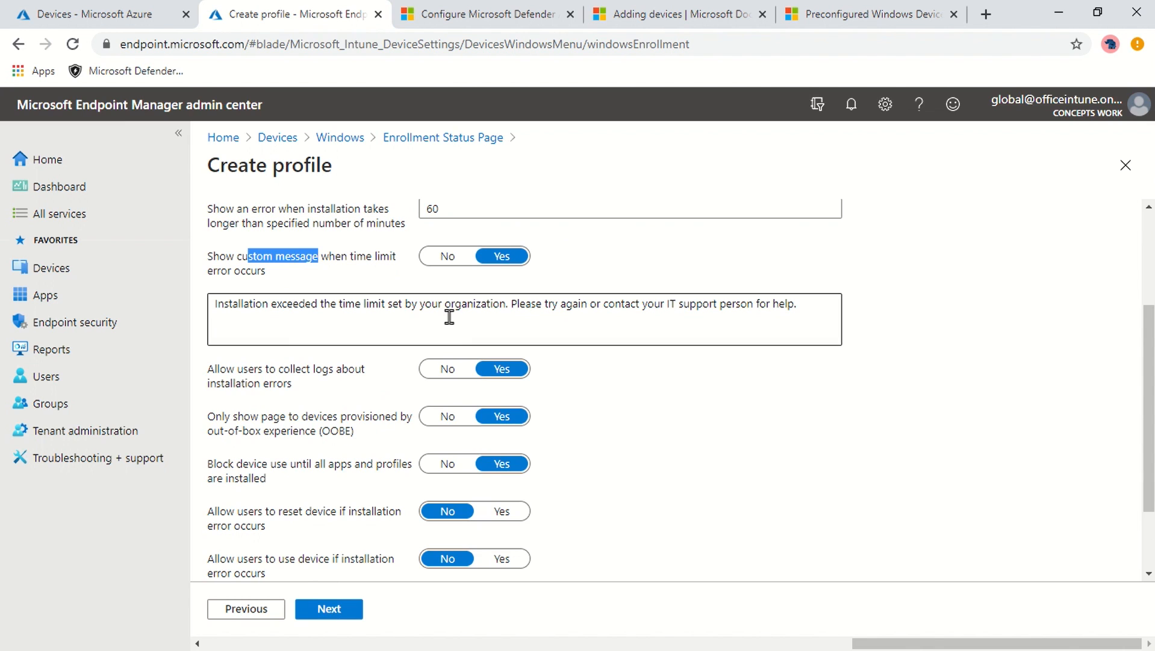
pyautogui.scroll(-2, 744, 461)
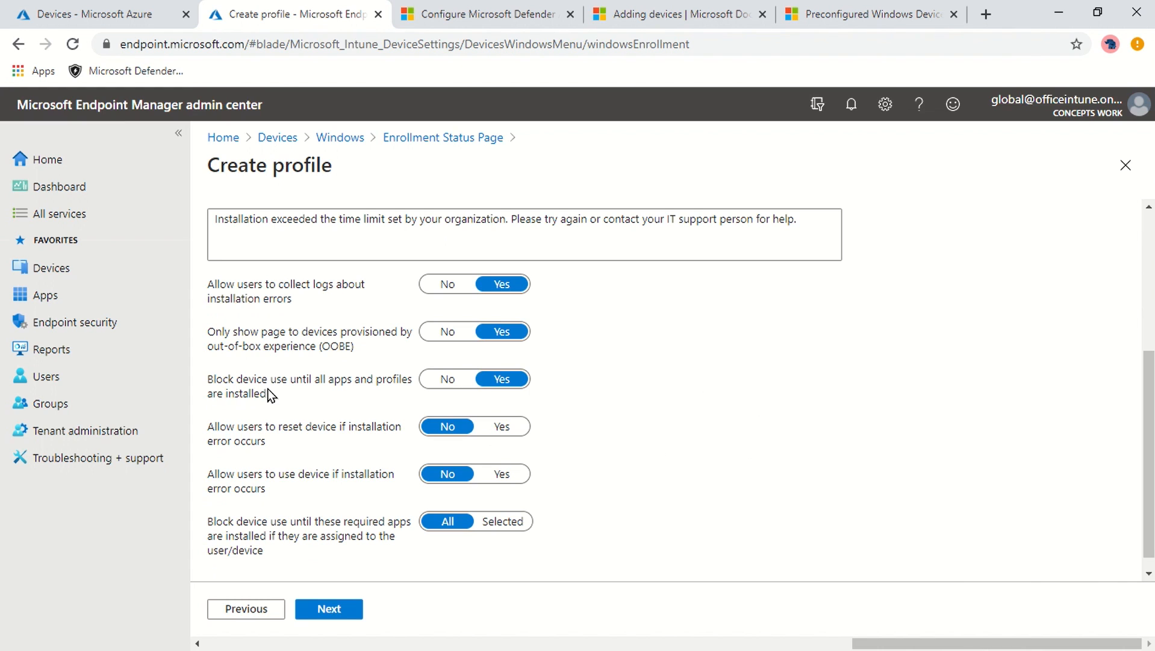
pyautogui.scroll(-1, 750, 462)
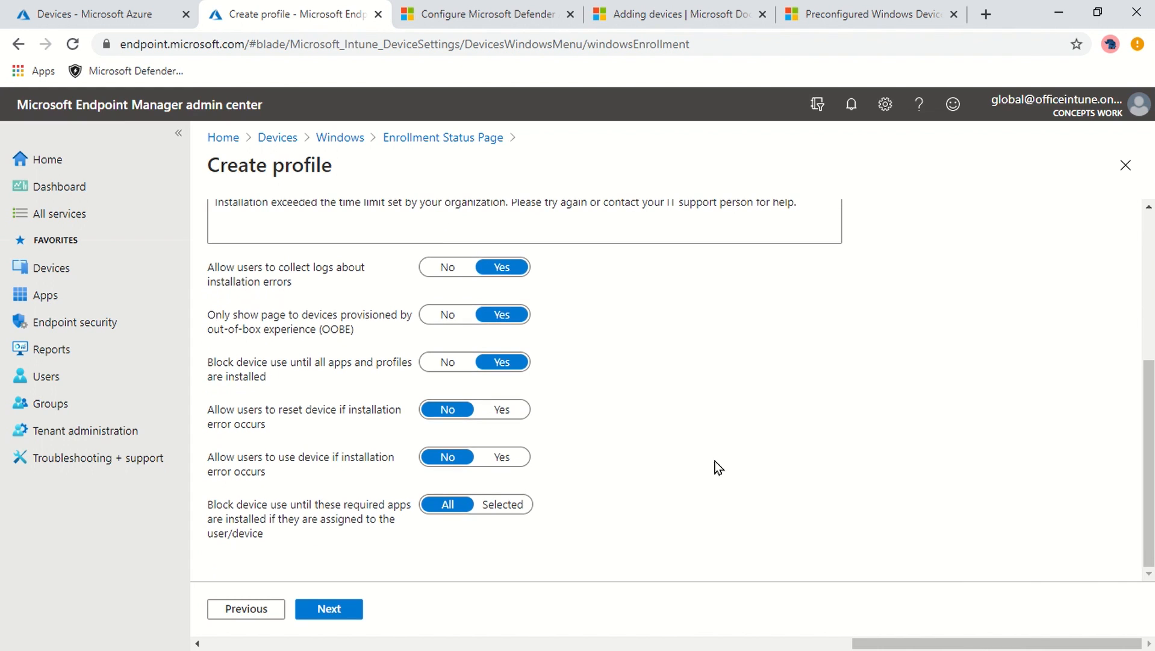
pyautogui.scroll(3, 787, 494)
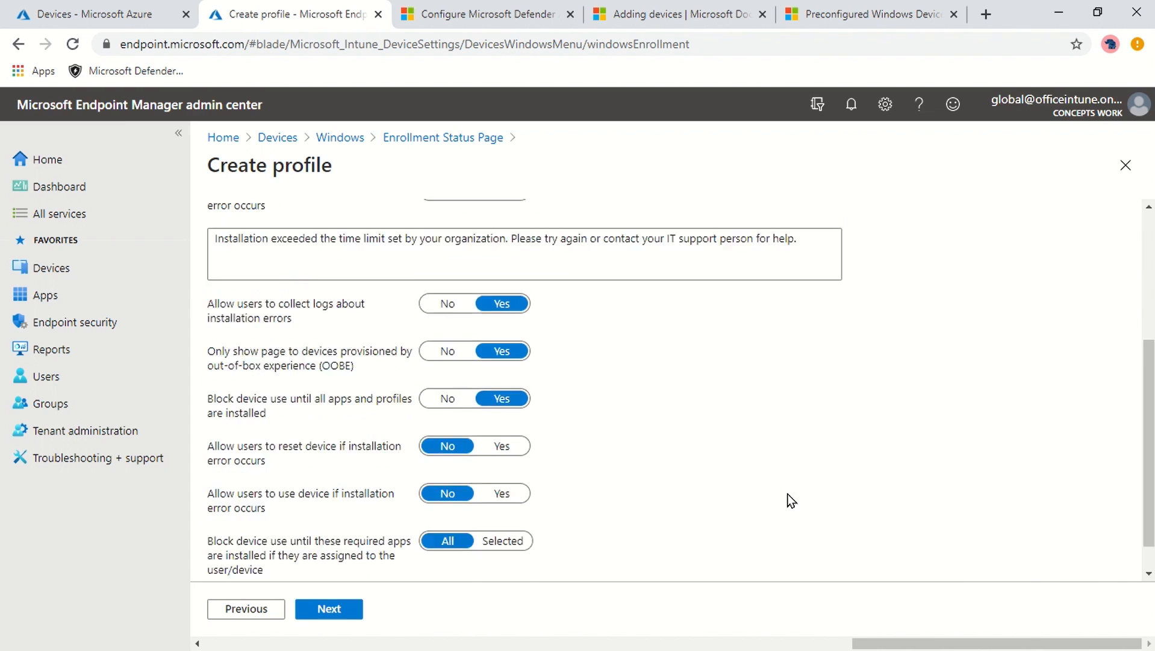
pyautogui.scroll(-2, 788, 494)
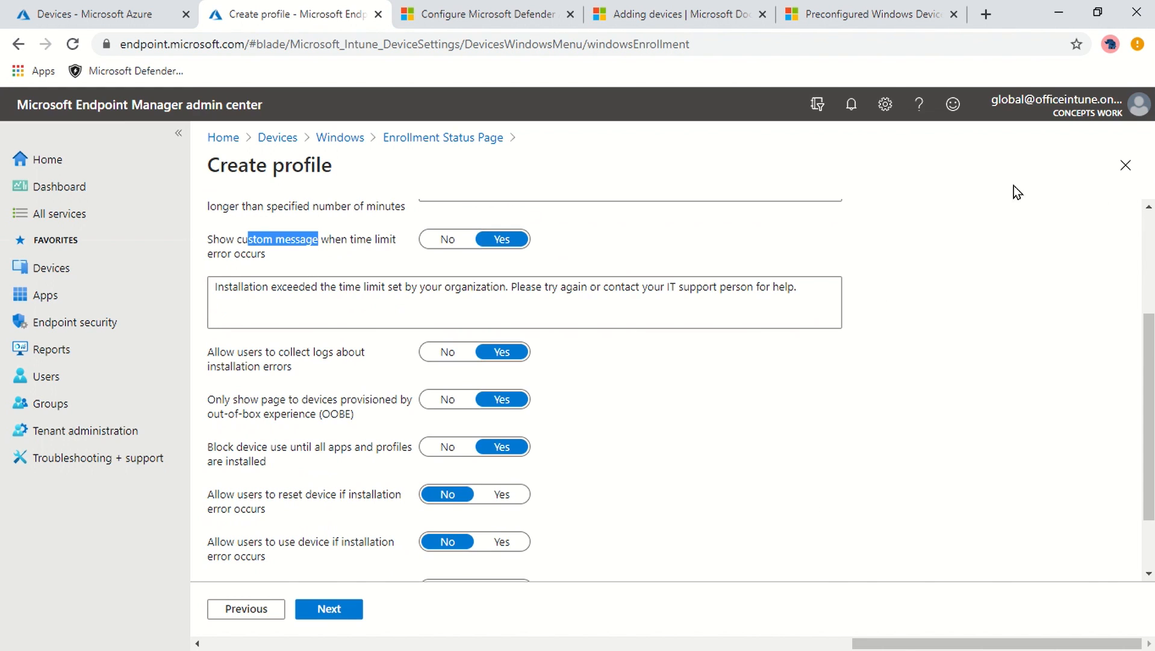
pyautogui.click(1124, 174)
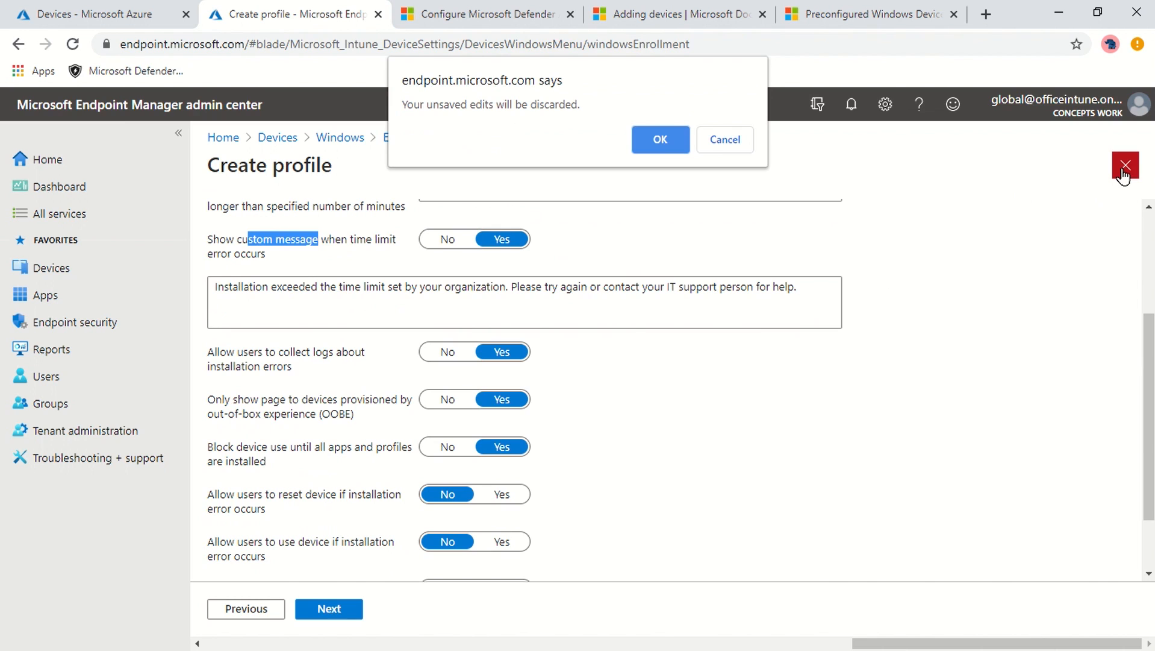
# - Discard the unsaved profile edits and enter the work e-mail address on the VM's sign-in page
pyautogui.click(673, 141)
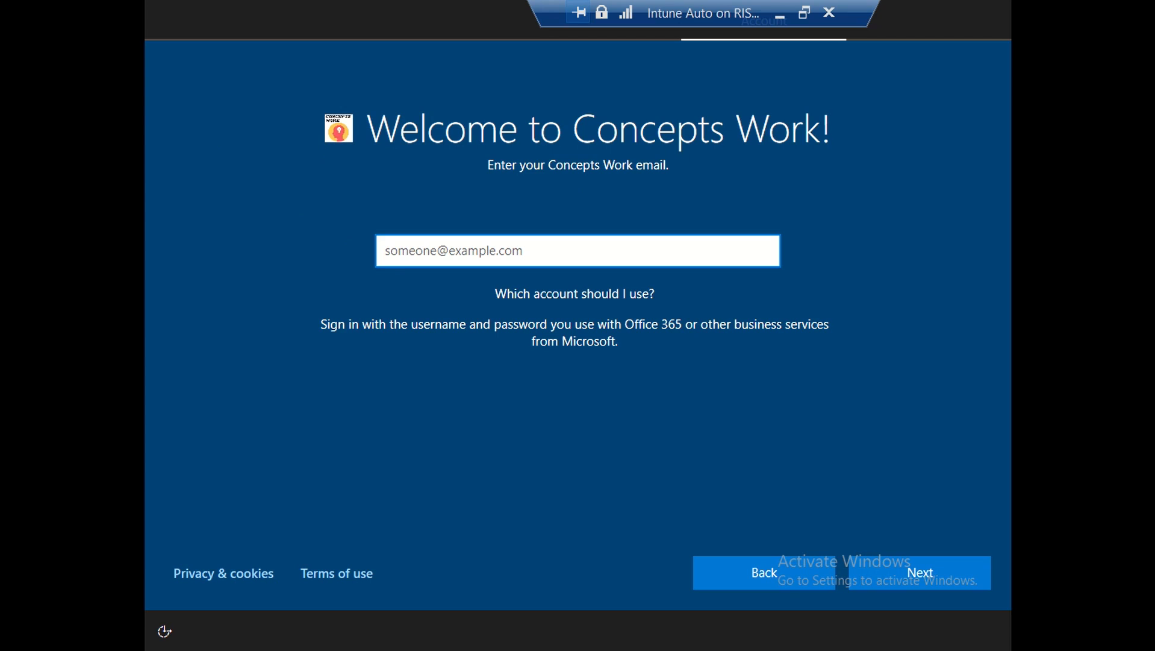
pyautogui.click(544, 259)
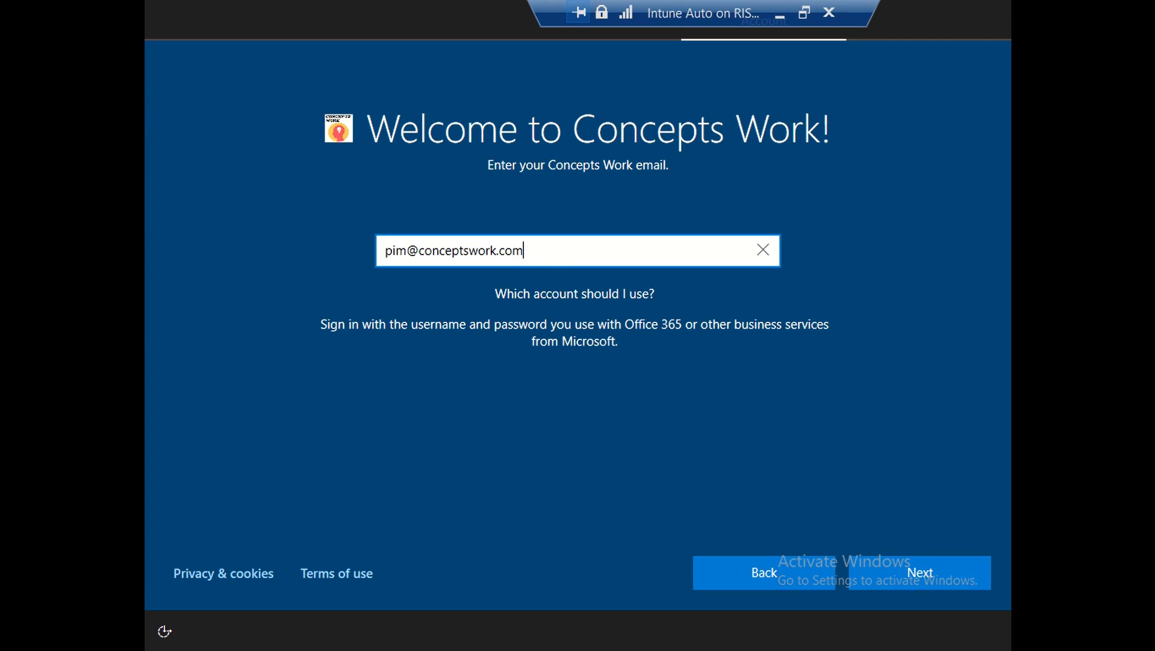
pyautogui.press('Return')
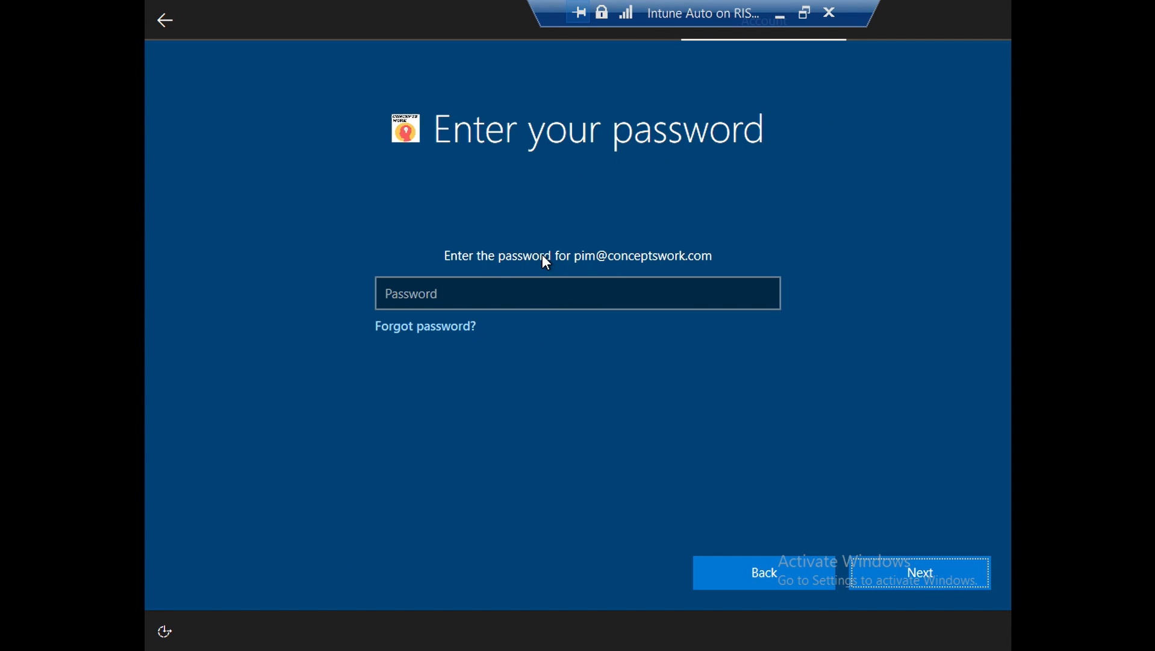
# - Enter the work account password, submit it, and re-enter it after the sign-in timeout
pyautogui.write('•••••')
pyautogui.press('BackSpace')
pyautogui.press('BackSpace')
pyautogui.press('BackSpace')
pyautogui.press('BackSpace')
pyautogui.press('BackSpace')
pyautogui.write('••••••••')
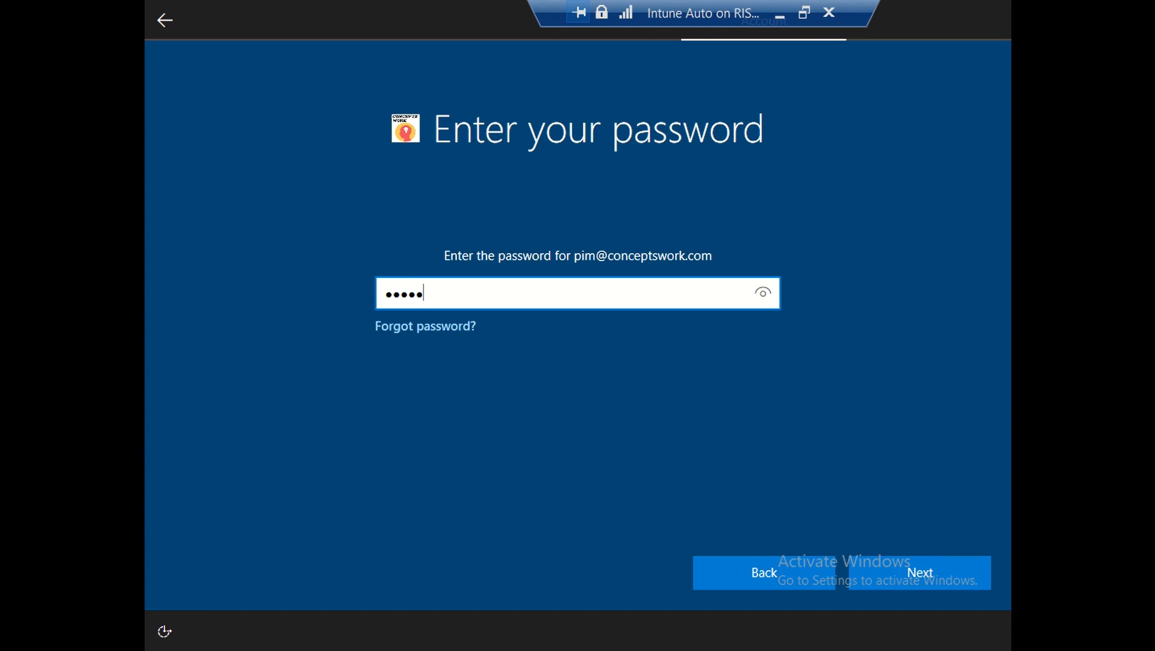
pyautogui.write('•••••')
pyautogui.click(909, 573)
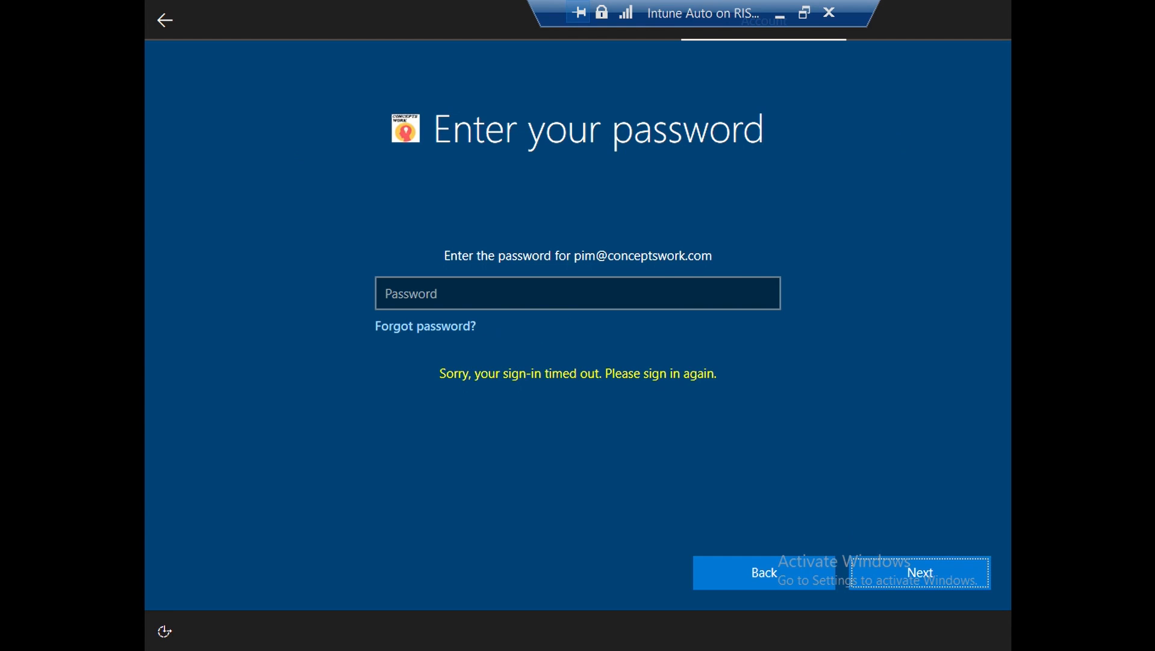
pyautogui.hotkey('ctrl', 'v')
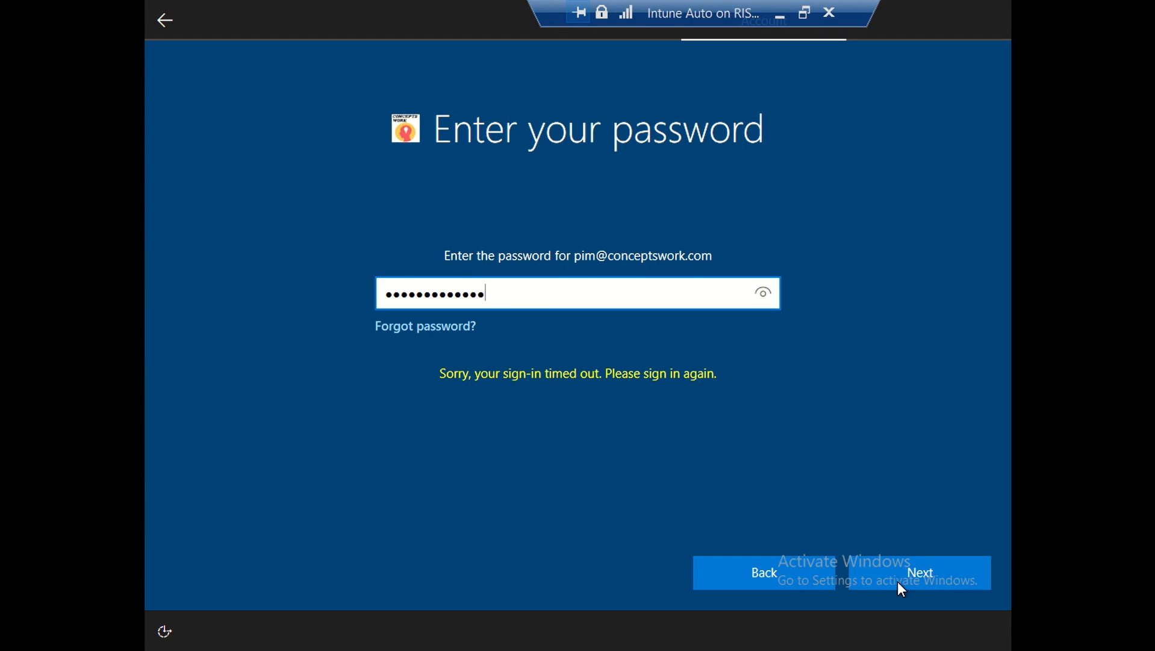
pyautogui.click(897, 583)
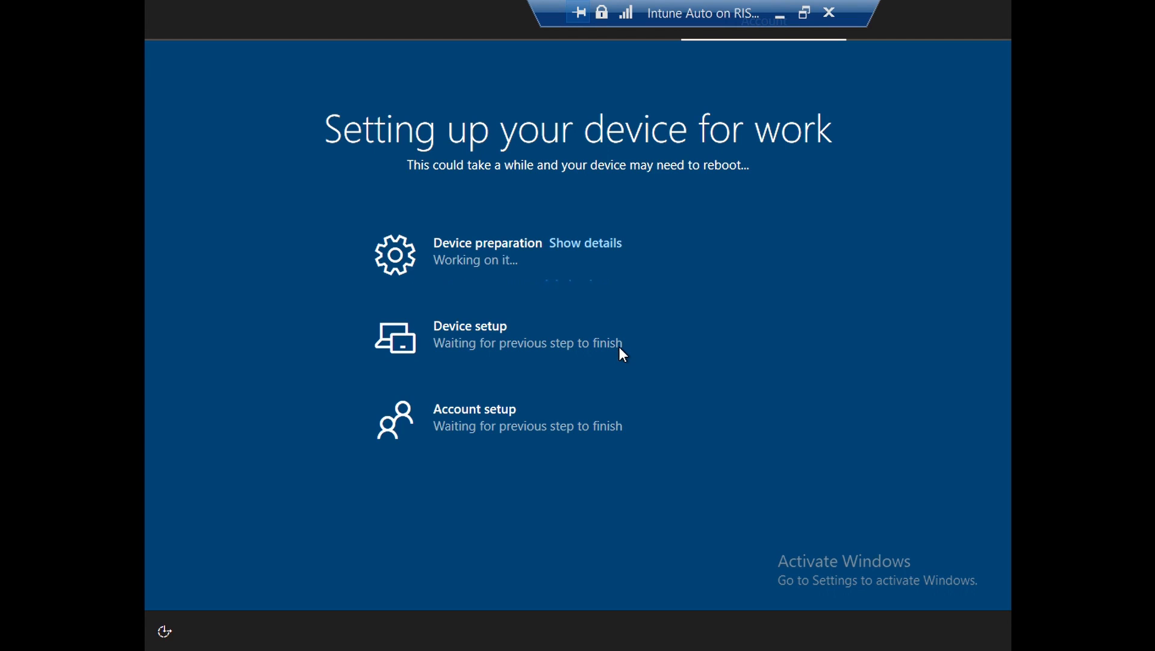
# - Once device setup for work has started, switch from the VM back to the browser
pyautogui.hotkey('alt', 'Tab')
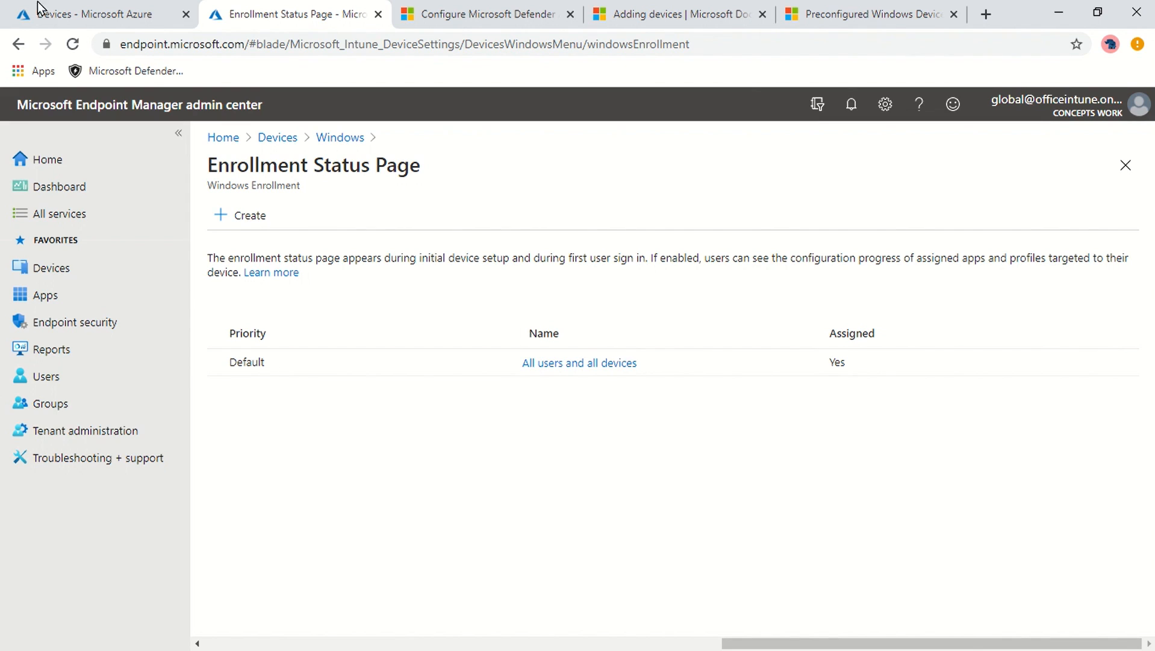
# - Check the Azure tab, then review Automatic Enrollment under Windows enrollment: MDM scope All, MAM None
pyautogui.click(40, 11)
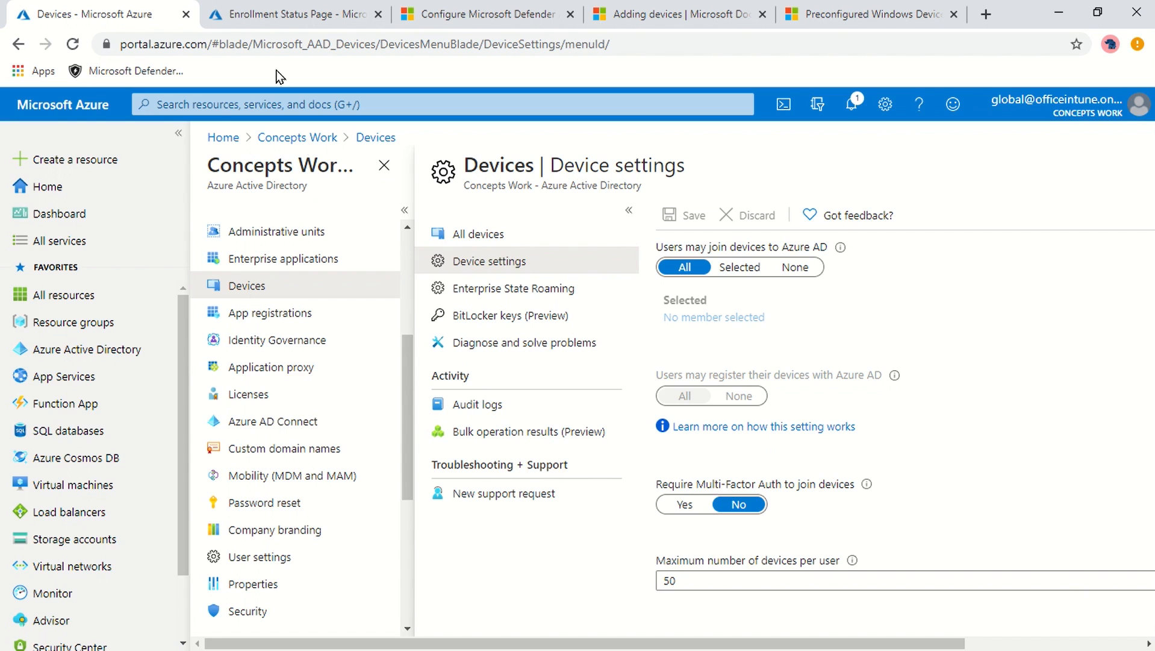
pyautogui.click(270, 15)
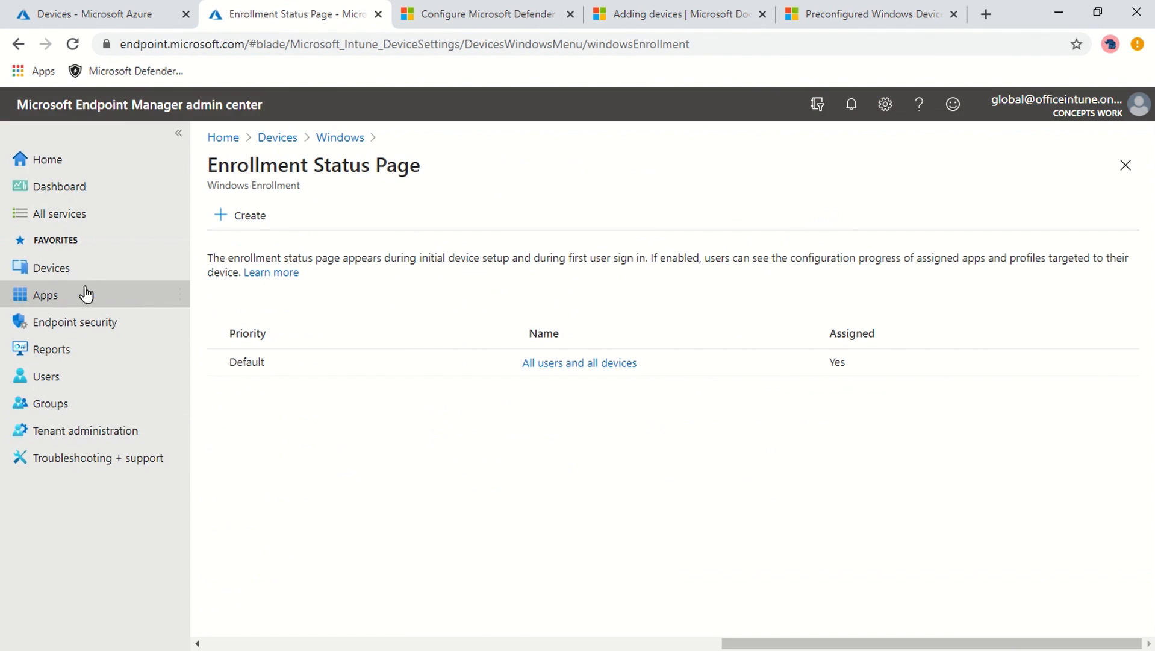
pyautogui.click(51, 267)
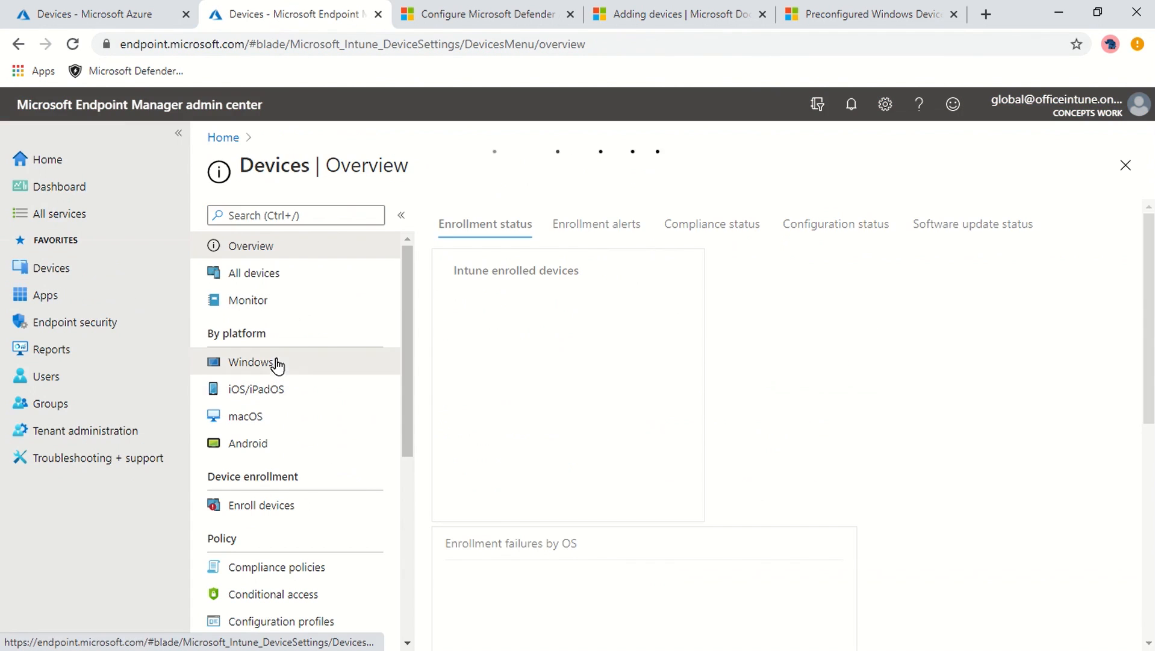
pyautogui.click(276, 363)
pyautogui.click(304, 274)
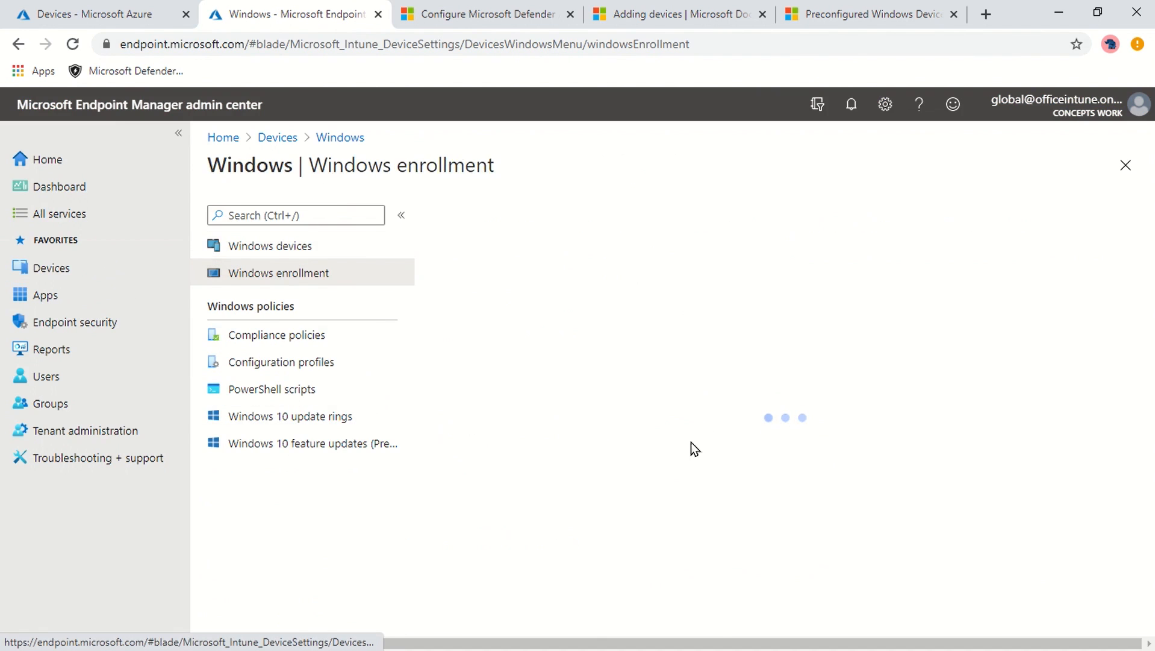
pyautogui.click(678, 368)
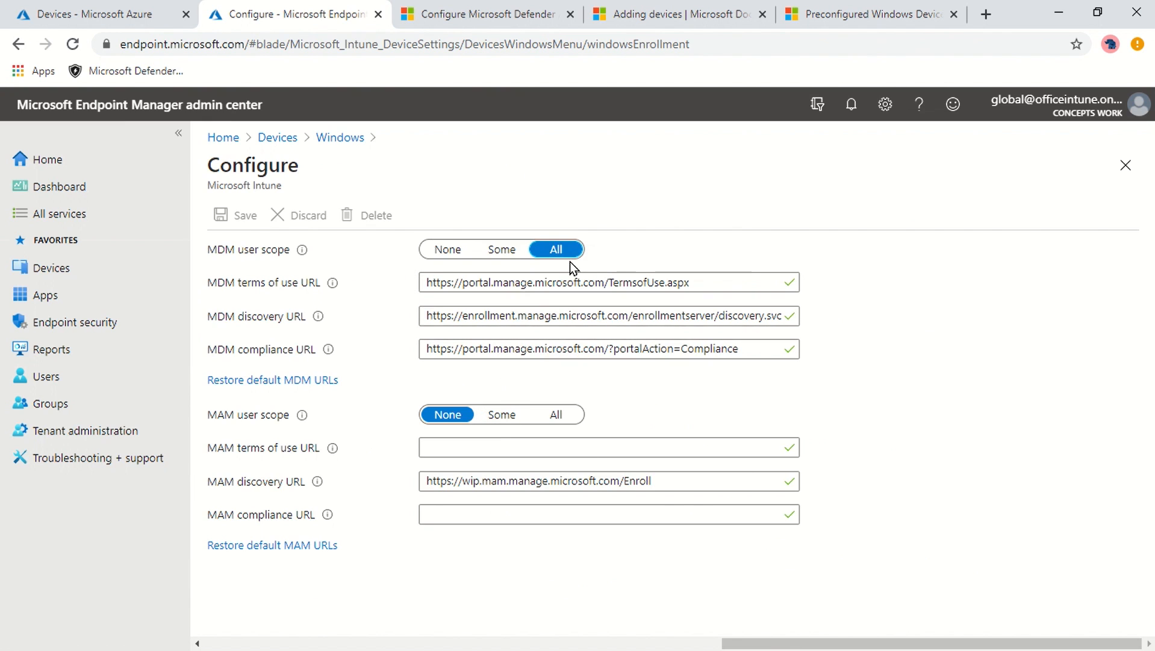
pyautogui.click(1125, 165)
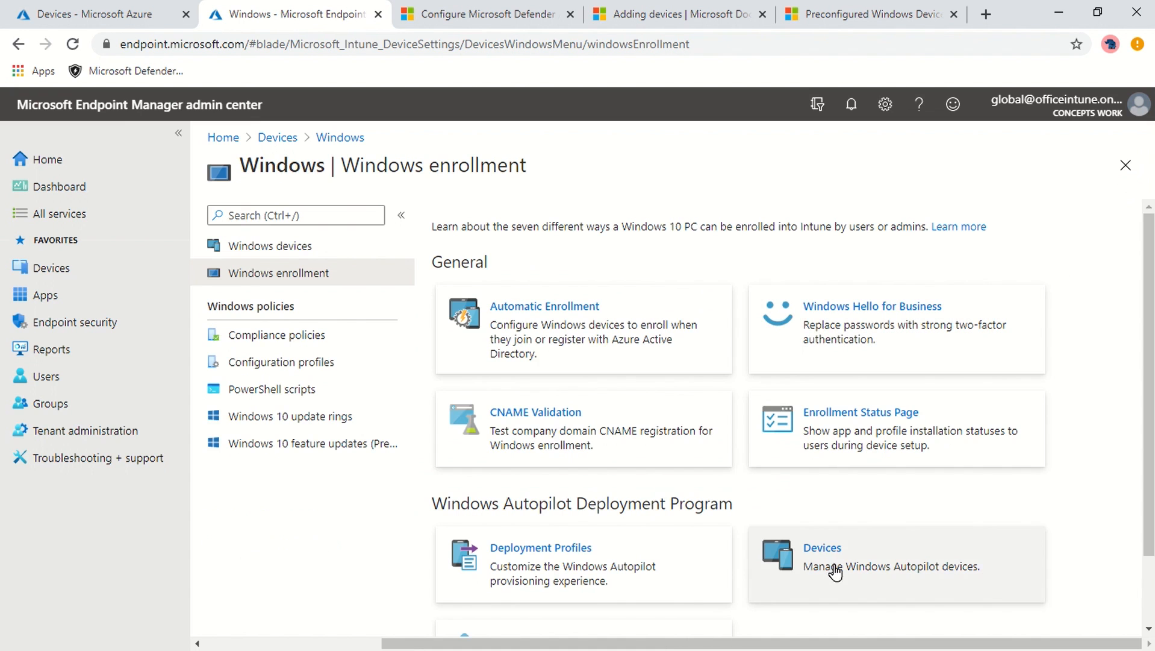
pyautogui.click(831, 557)
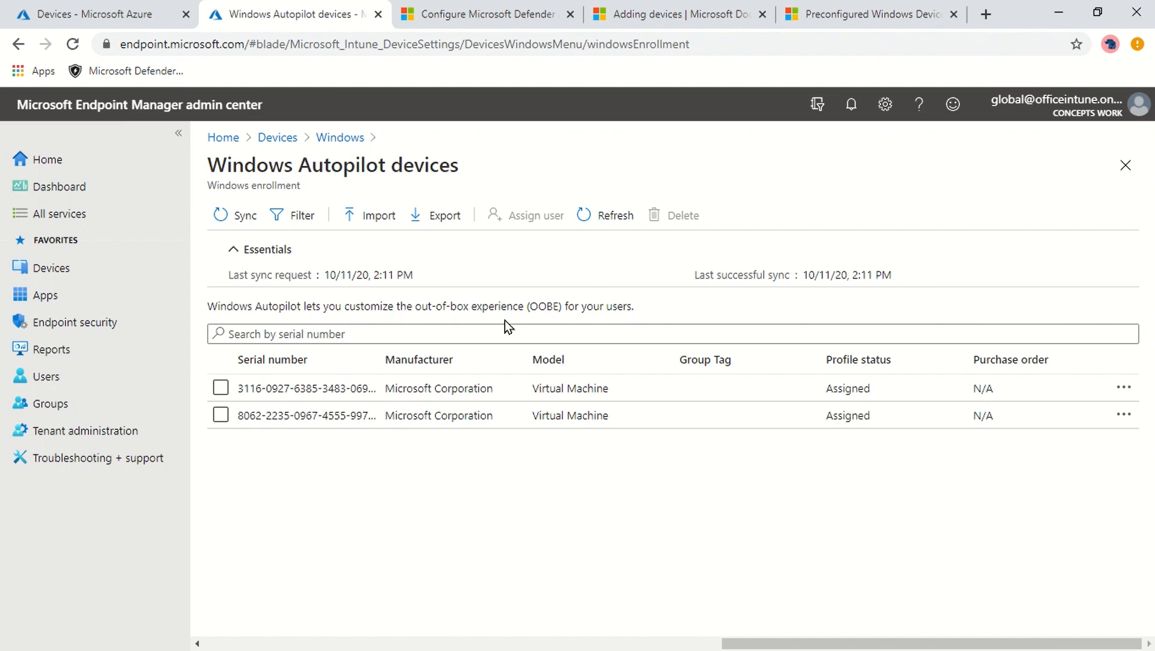
# - Close the Autopilot devices list, view the First Profile deployment profile, then go to Devices
pyautogui.click(1117, 171)
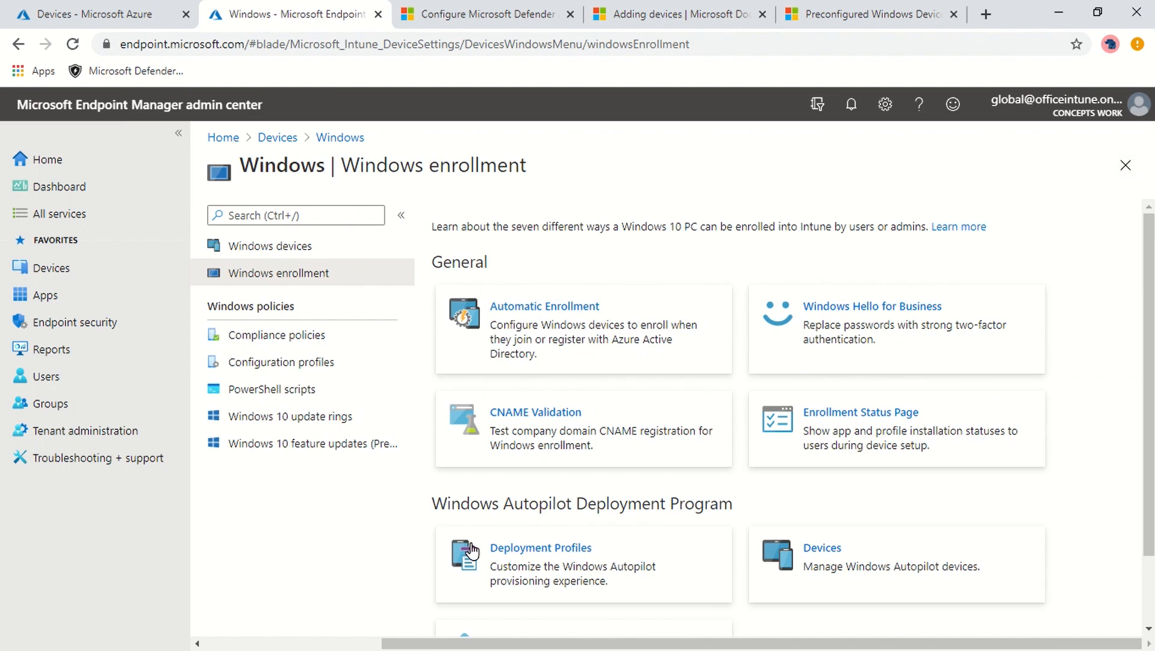
pyautogui.click(547, 562)
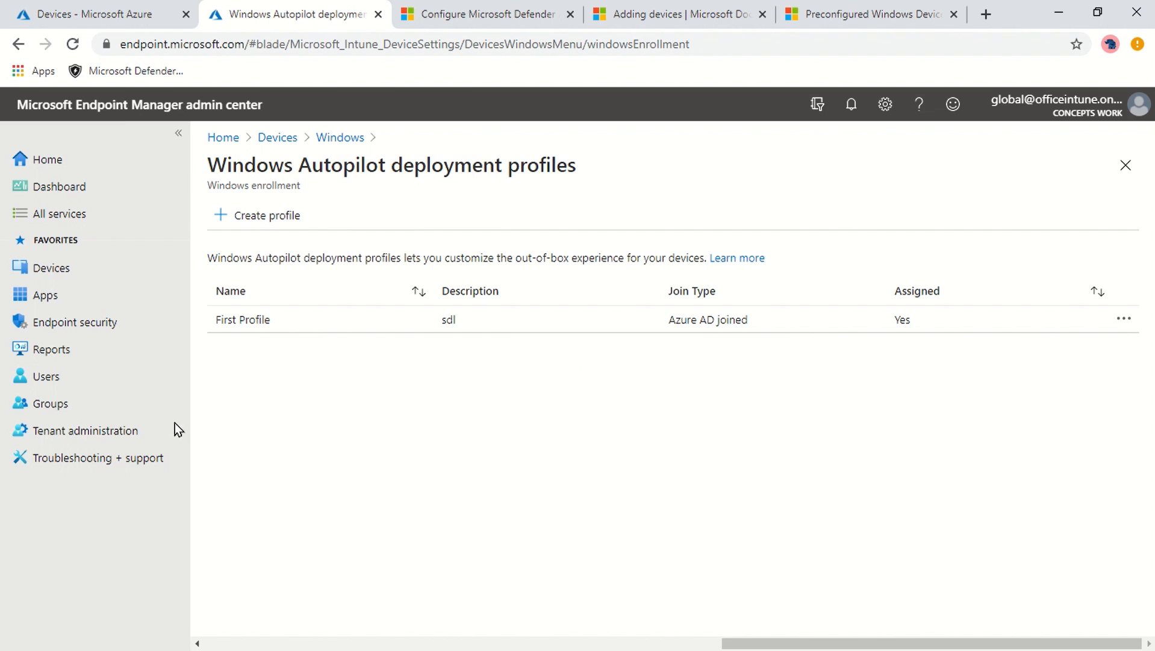
pyautogui.click(72, 272)
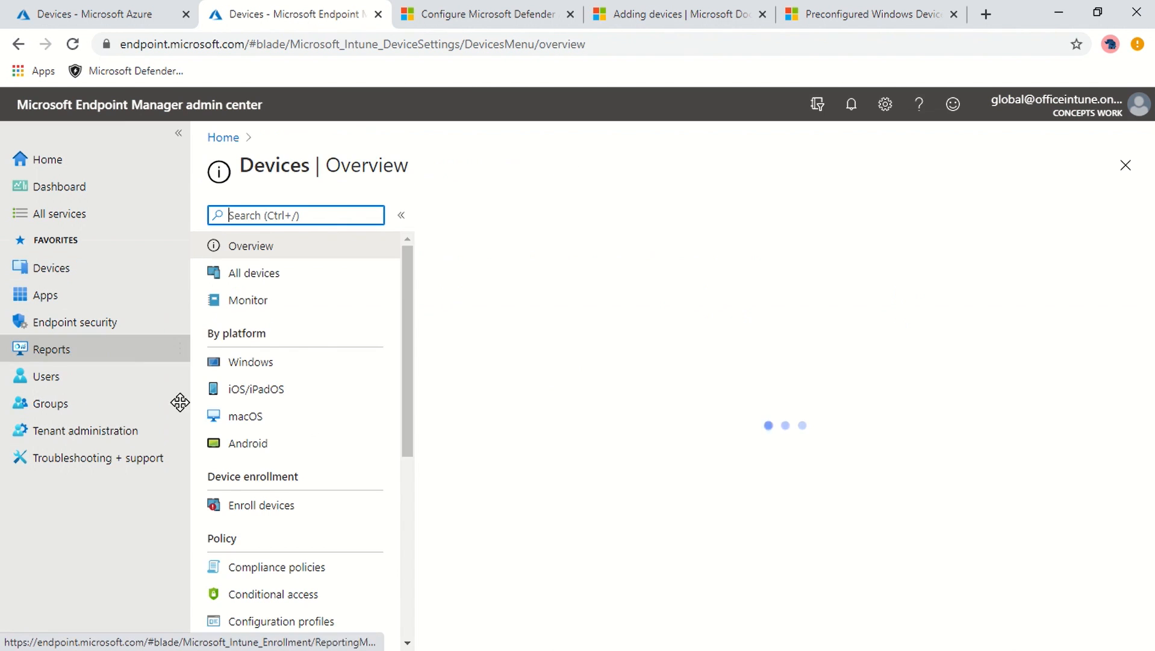
# - Inspect Windows Device Compliance properties and its All Users assignment, then view the Endpoint security overview
pyautogui.click(309, 574)
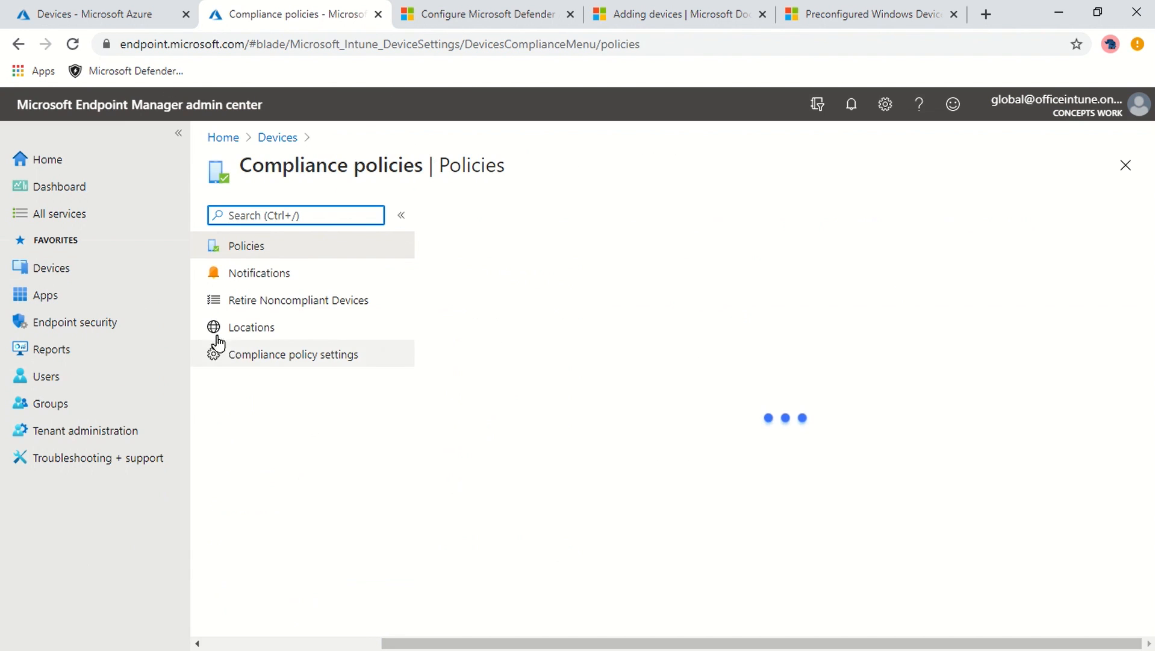
pyautogui.click(514, 314)
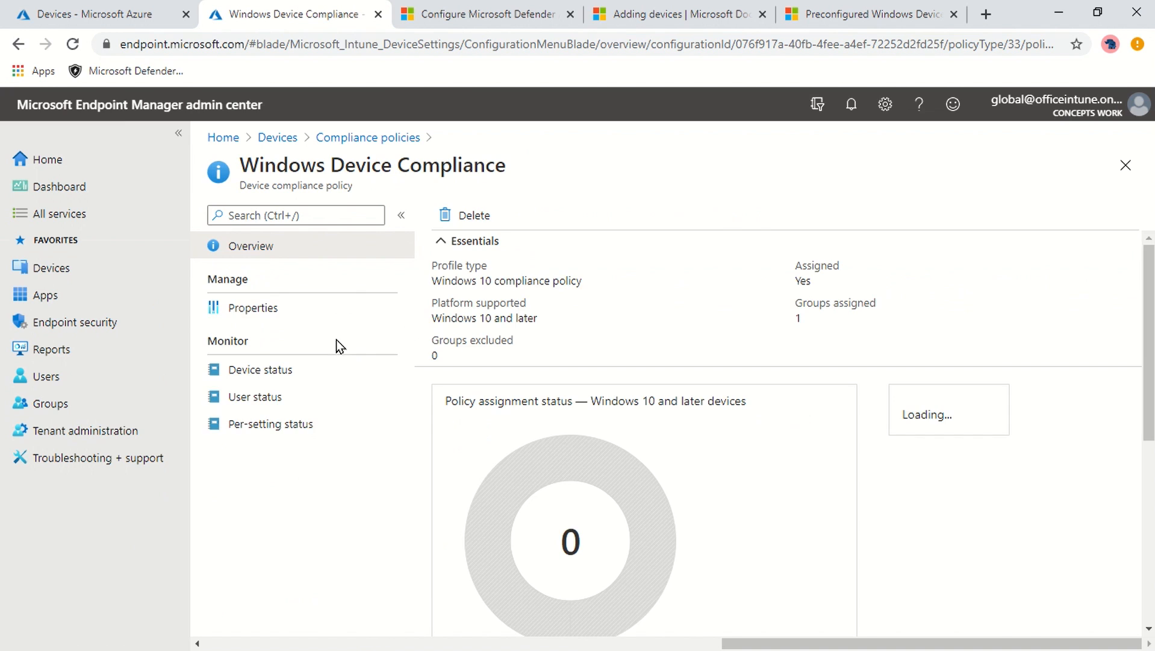
pyautogui.click(286, 319)
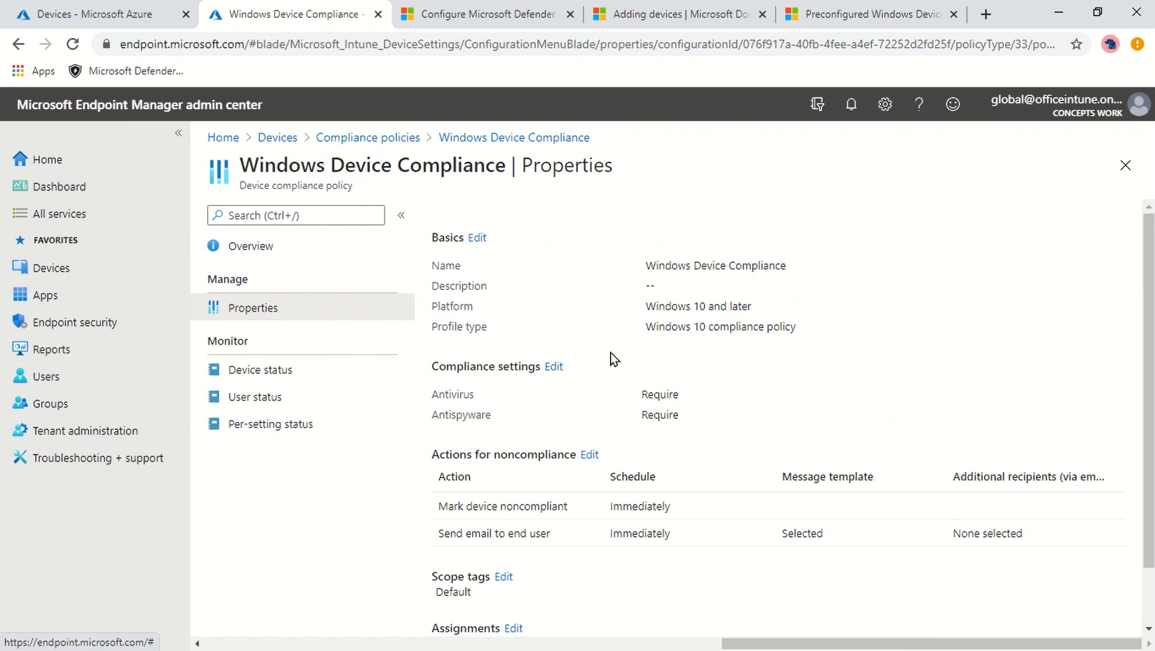
pyautogui.scroll(-1, 784, 358)
pyautogui.moveTo(421, 591); pyautogui.dragTo(752, 590)
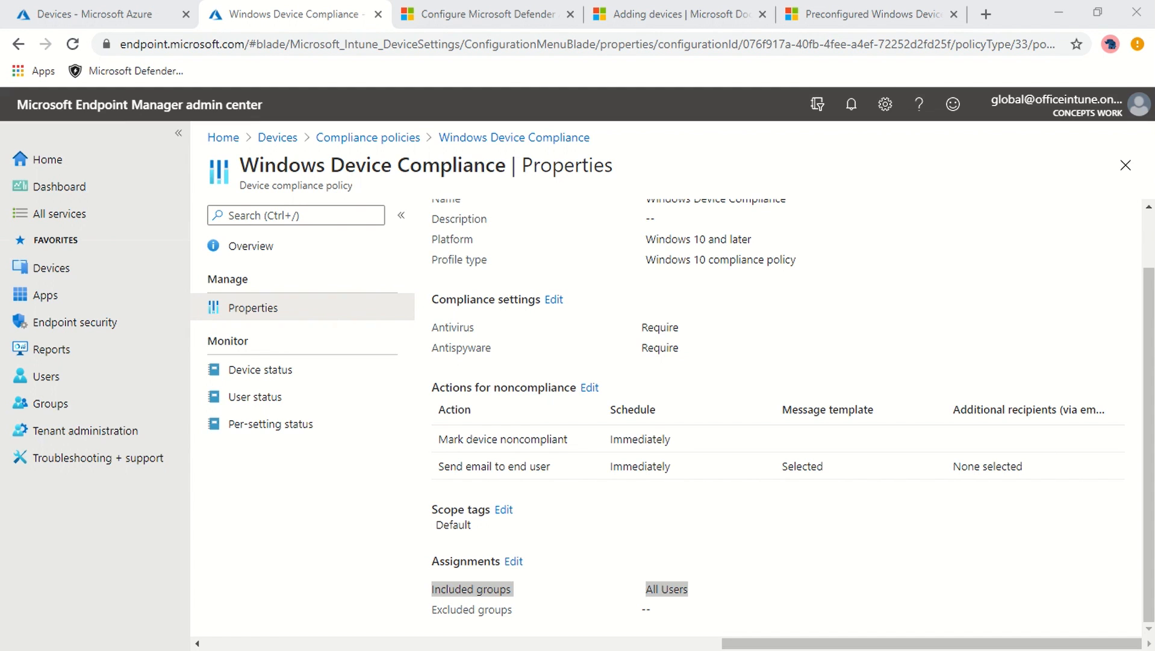
pyautogui.click(78, 322)
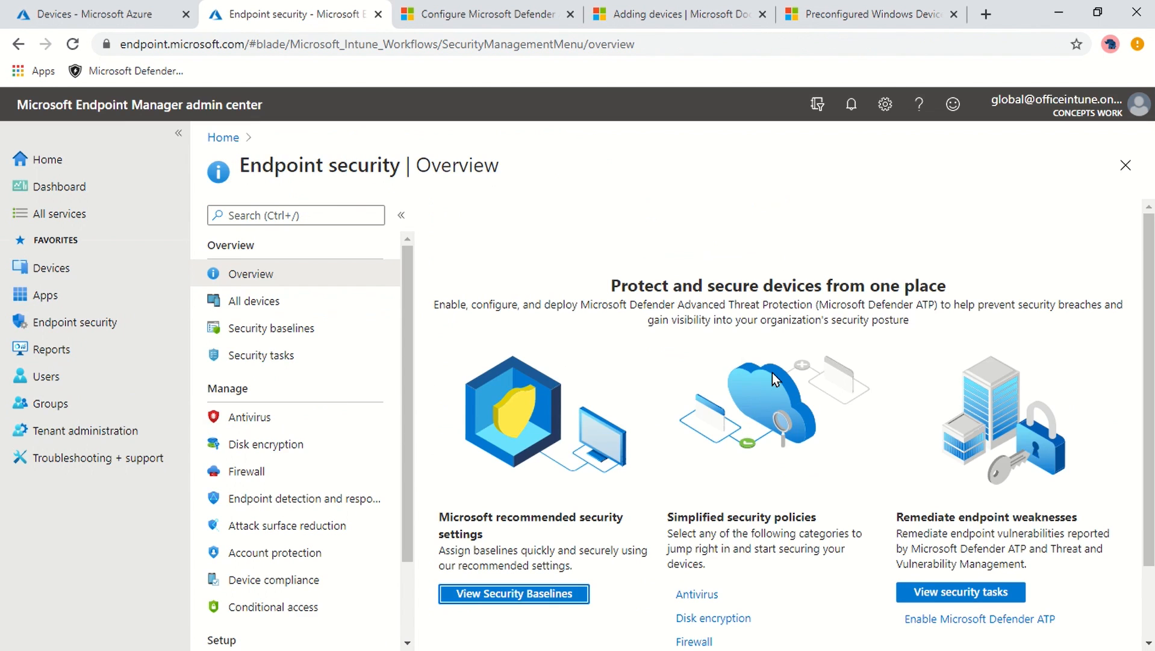
pyautogui.scroll(-2, 773, 372)
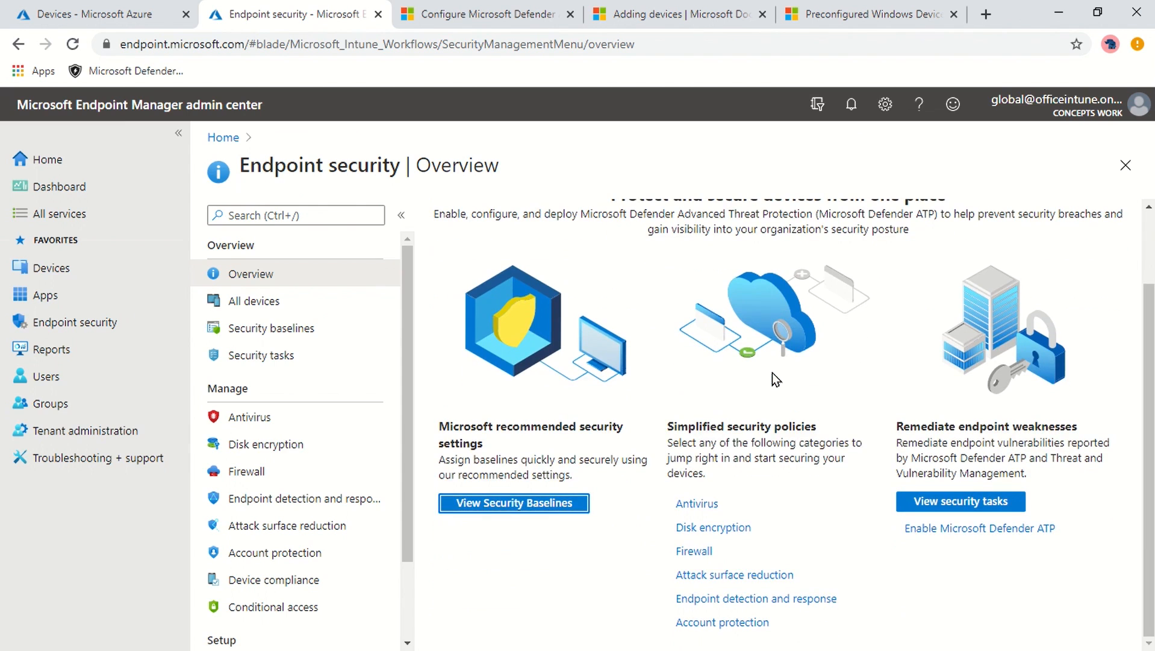